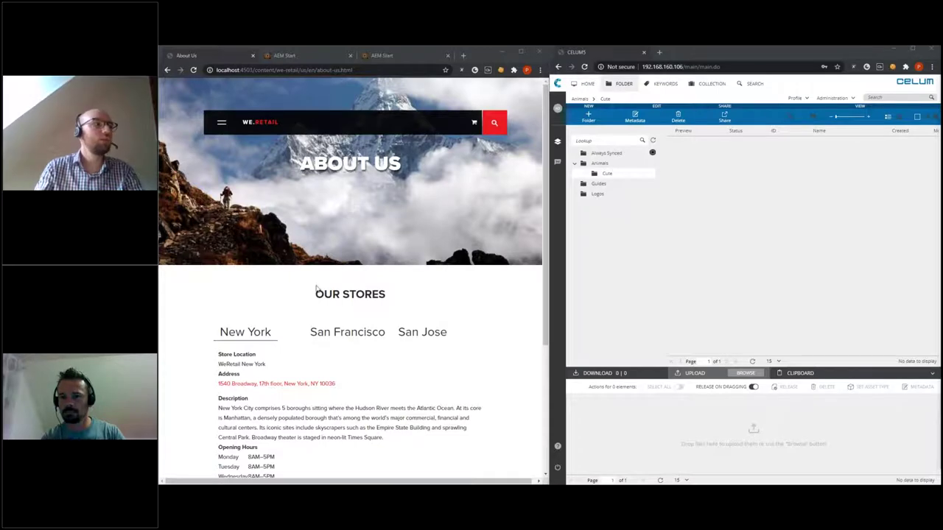
Look over the store details on the We.Retail About Us page, and switch to the Adobe Experience Manager start page.
{"action": "scroll", "coordinate": [320, 291], "scroll_direction": "down", "scroll_amount": 4}
{"action": "scroll", "coordinate": [354, 287], "scroll_direction": "up", "scroll_amount": 2}
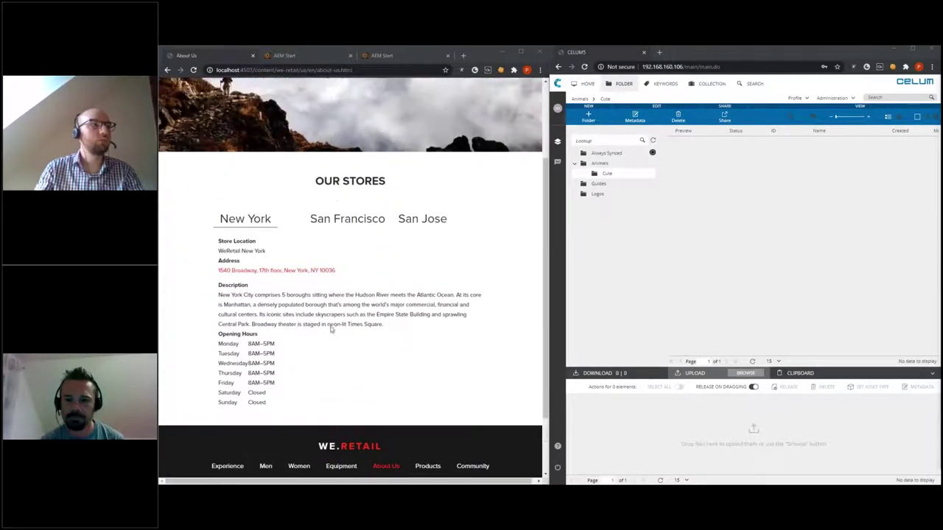
{"action": "scroll", "coordinate": [381, 221], "scroll_direction": "up", "scroll_amount": 2}
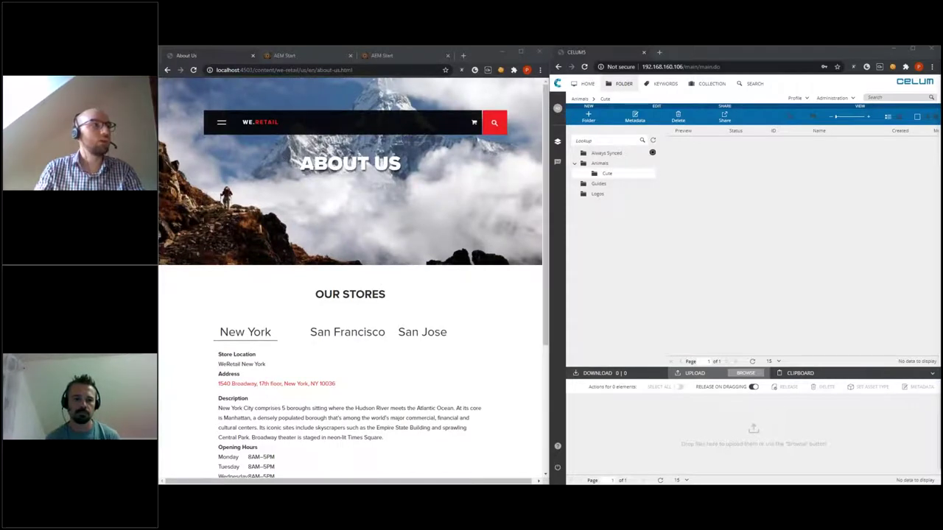
{"action": "left_click", "coordinate": [274, 57]}
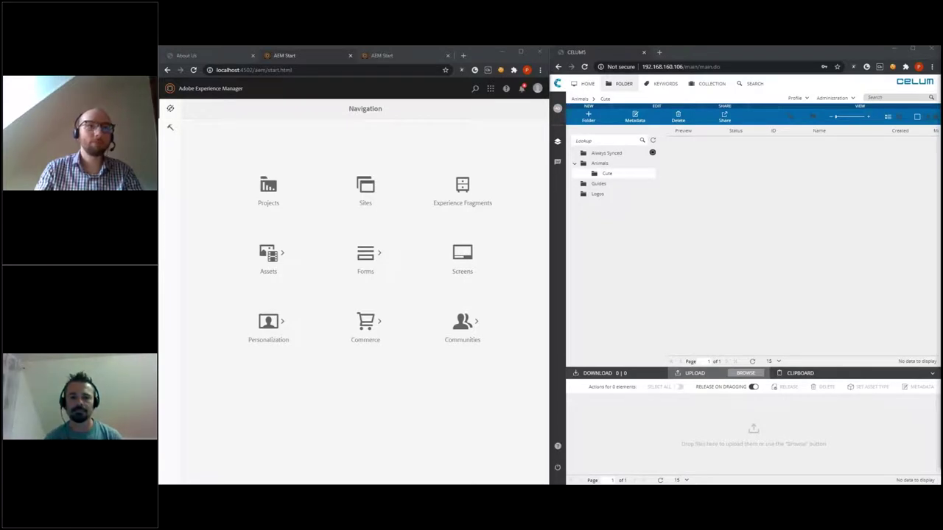
Upload the five animal pictures to CELUM and set the asset type of all of them to Image.
{"action": "left_click_drag", "start_coordinate": [707, 316], "coordinate": [712, 431]}
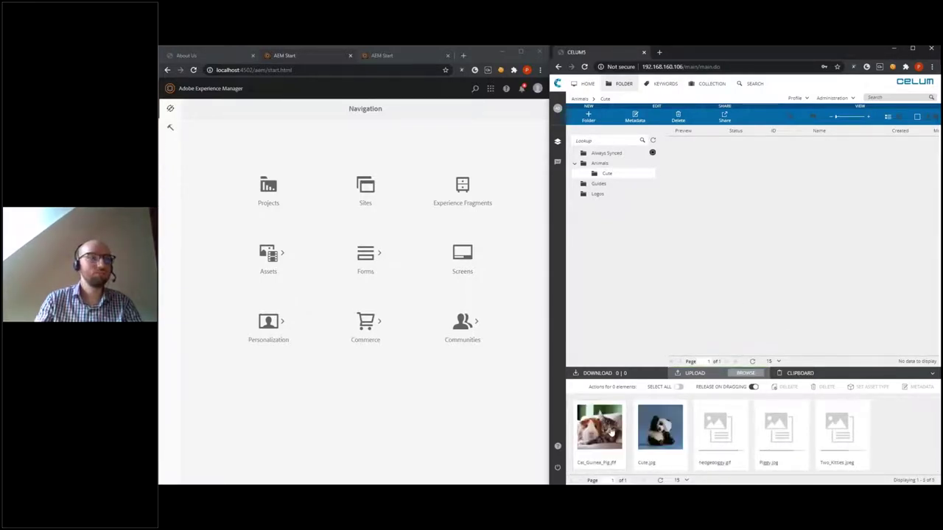
{"action": "mouse_move", "coordinate": [610, 432]}
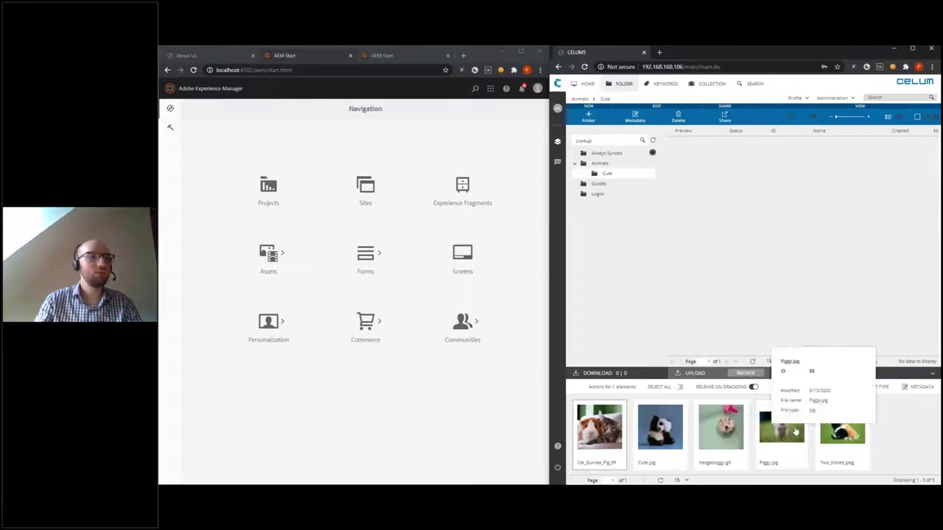
{"action": "key", "text": "ctrl+a"}
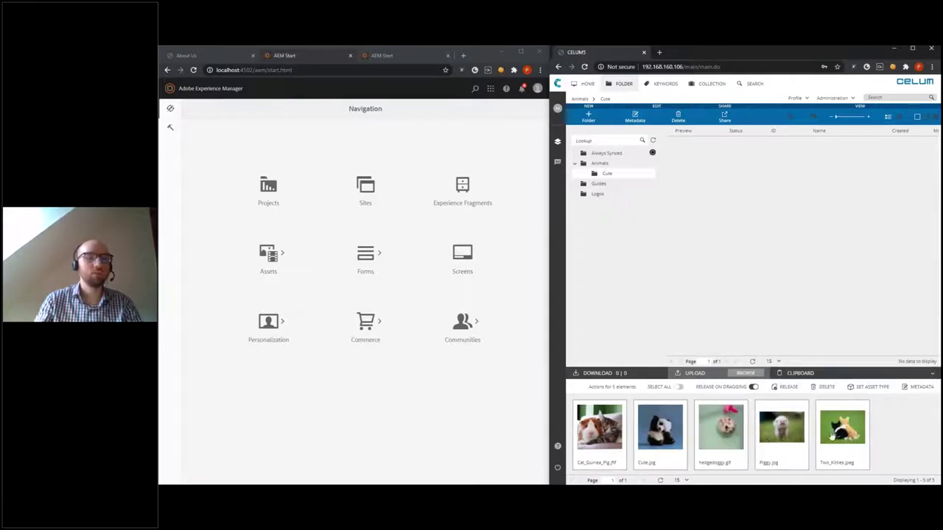
{"action": "right_click", "coordinate": [602, 432]}
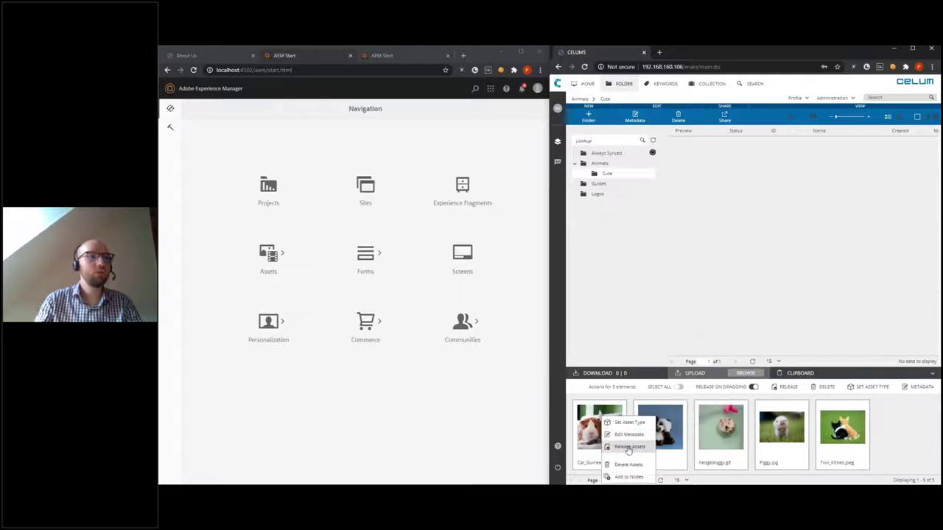
{"action": "left_click", "coordinate": [629, 422]}
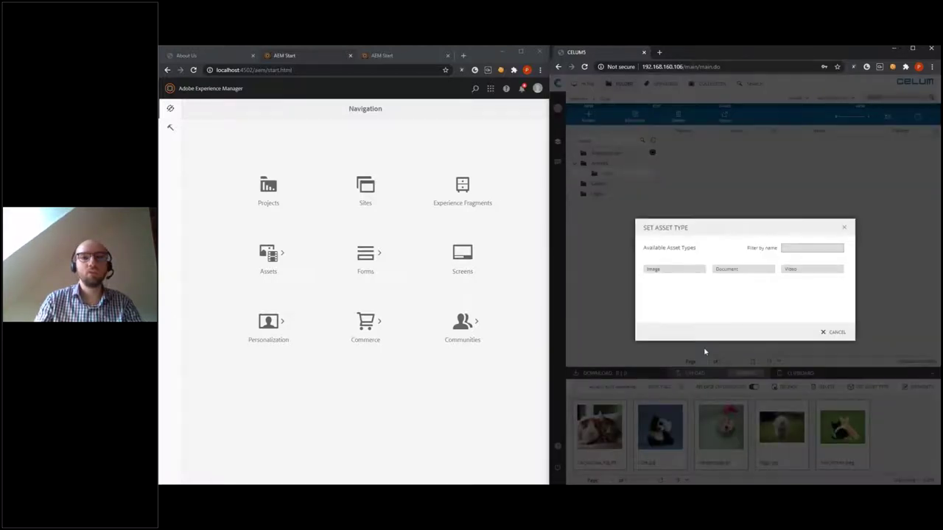
{"action": "left_click", "coordinate": [674, 269]}
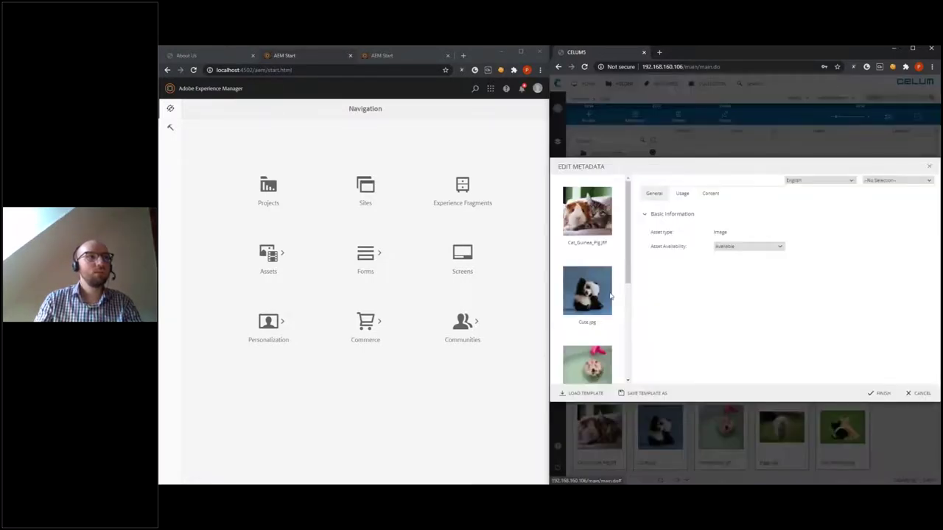
Change the name of the Cute.jpg panda picture to Cute Waving Panda in its metadata.
{"action": "left_click", "coordinate": [610, 295]}
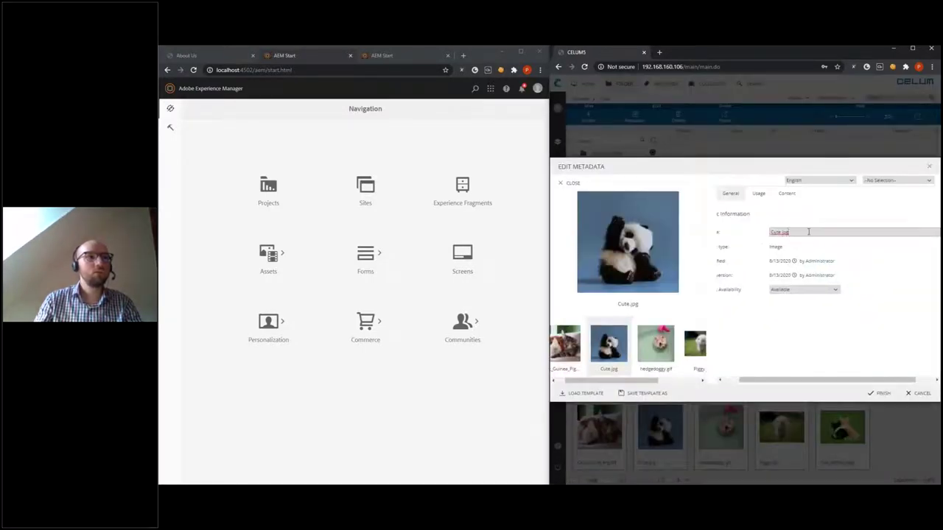
{"action": "left_click_drag", "start_coordinate": [747, 383], "coordinate": [730, 382]}
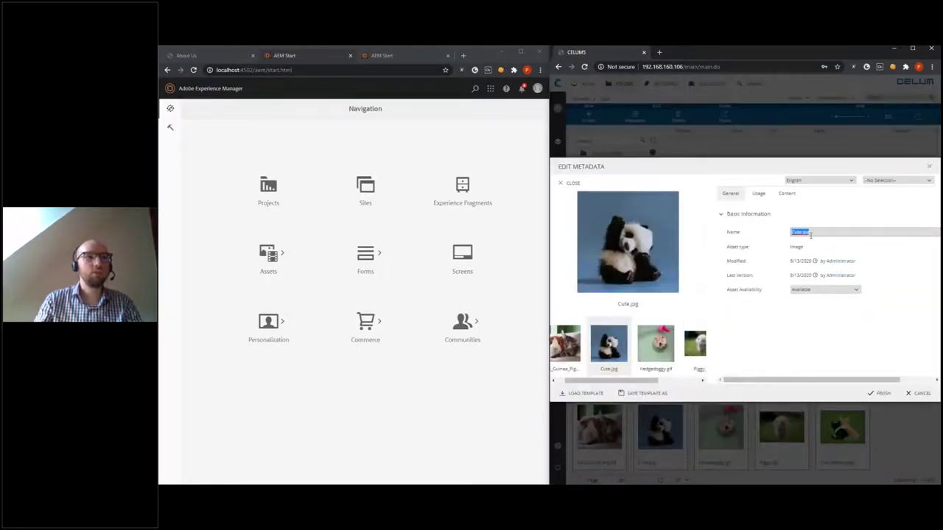
{"action": "type", "text": "Cu"}
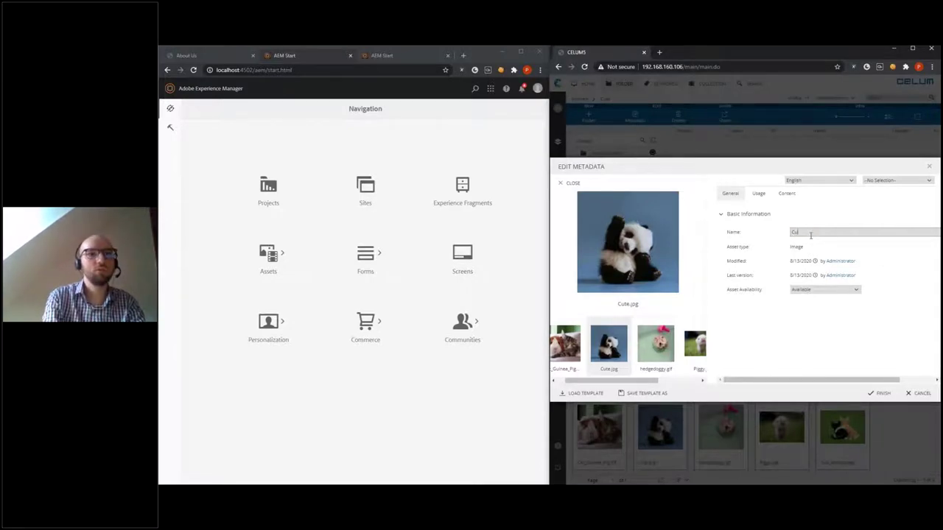
{"action": "type", "text": "te Waving Panda"}
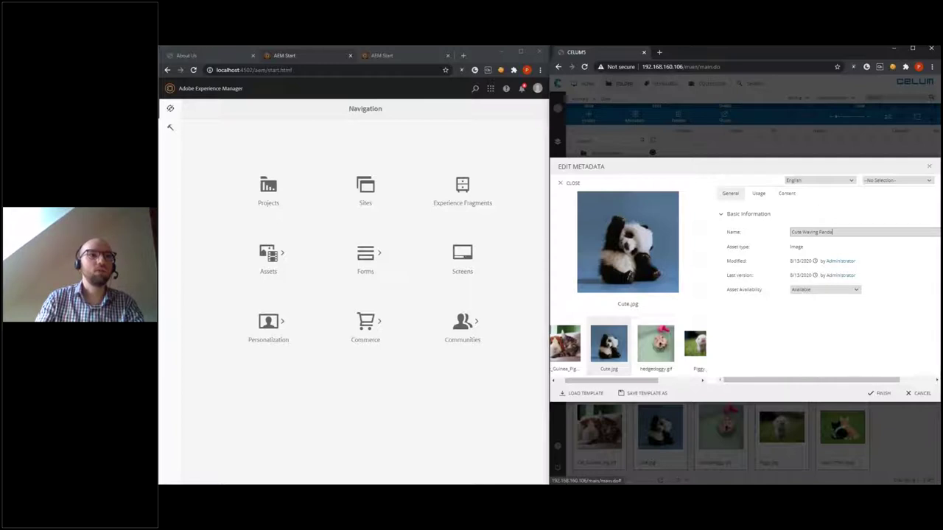
Set the panda picture's AEM Download Format to 8 Web PNG, finish the metadata, and release all five uploads into the Cute folder.
{"action": "left_click", "coordinate": [787, 193]}
{"action": "scroll", "coordinate": [808, 297], "scroll_direction": "down", "scroll_amount": 1}
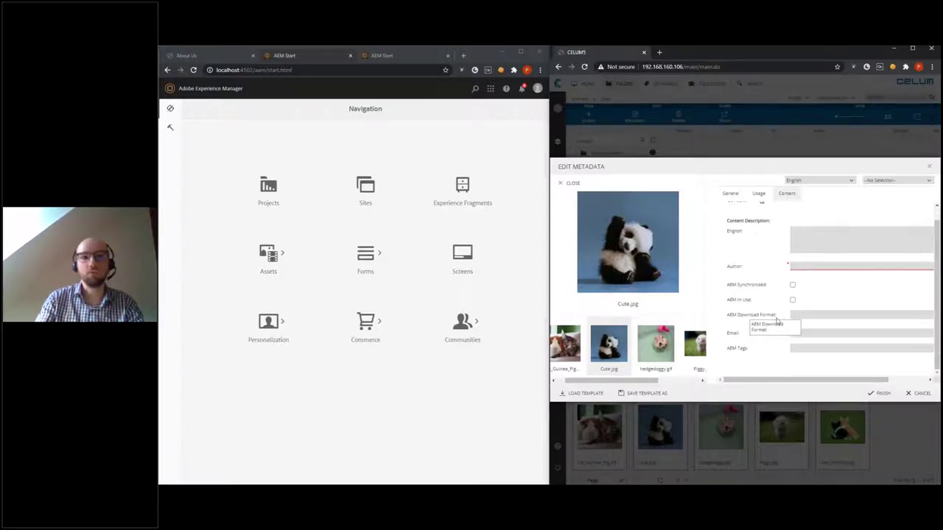
{"action": "left_click", "coordinate": [803, 317]}
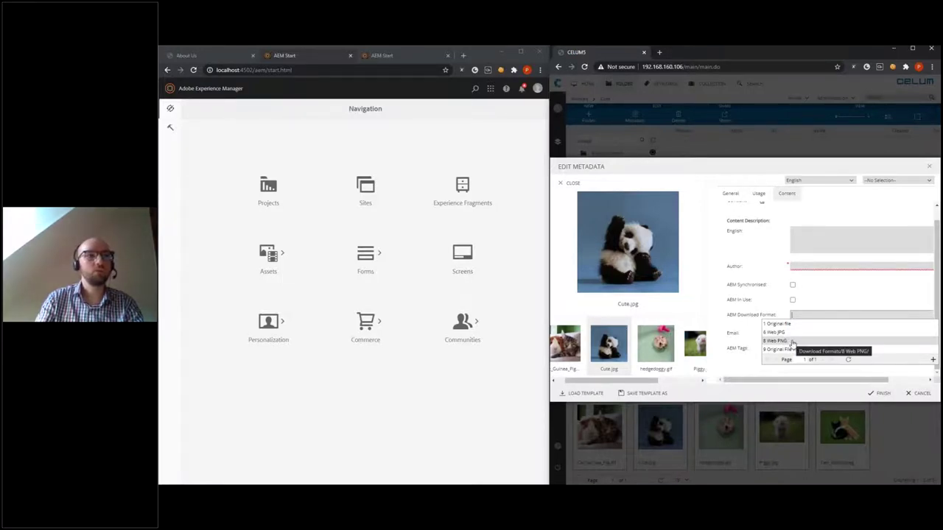
{"action": "left_click", "coordinate": [793, 341]}
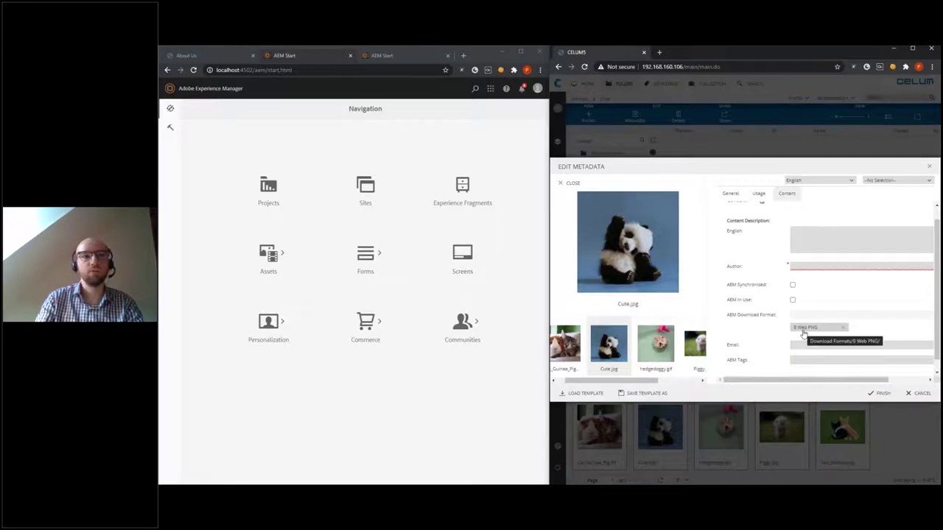
{"action": "left_click", "coordinate": [883, 395]}
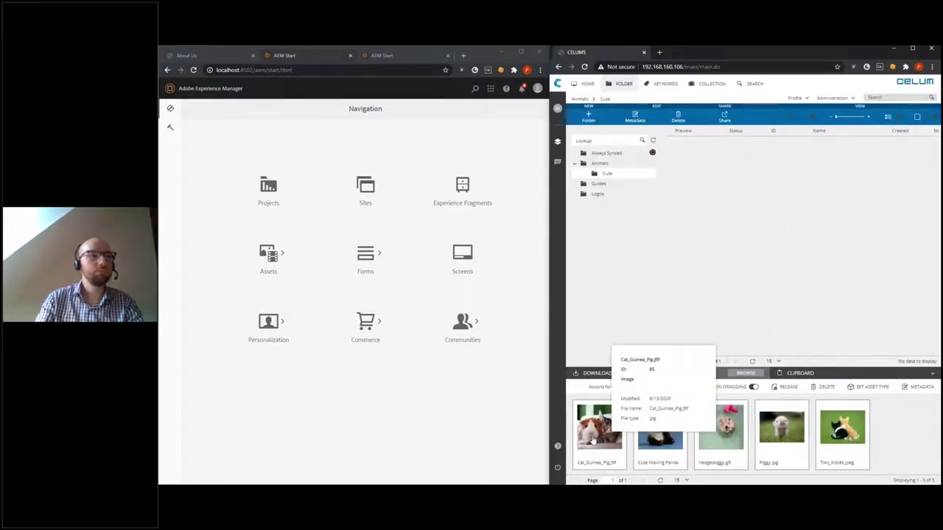
{"action": "left_click_drag", "start_coordinate": [597, 425], "coordinate": [617, 179]}
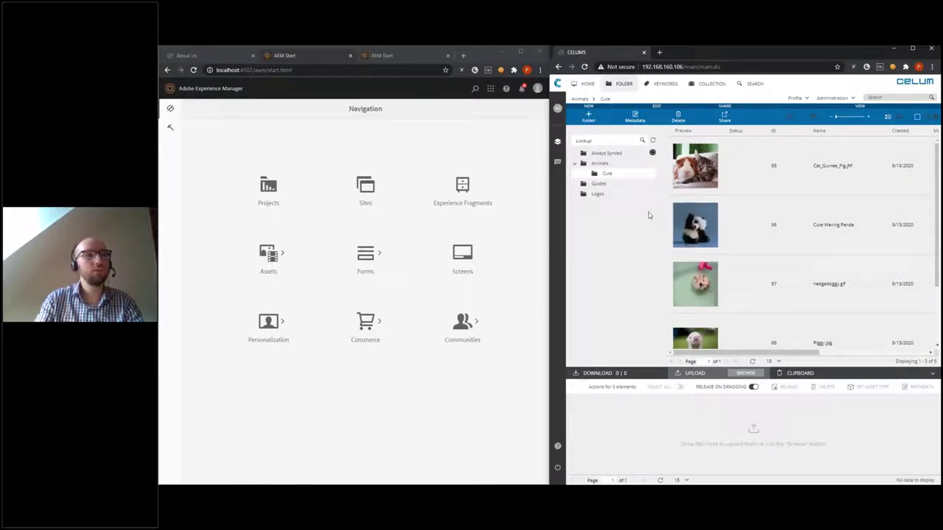
Enable AEM Sync Folder for the Cute folder and set its AEM Folder Name to Cute Animals.
{"action": "right_click", "coordinate": [617, 174]}
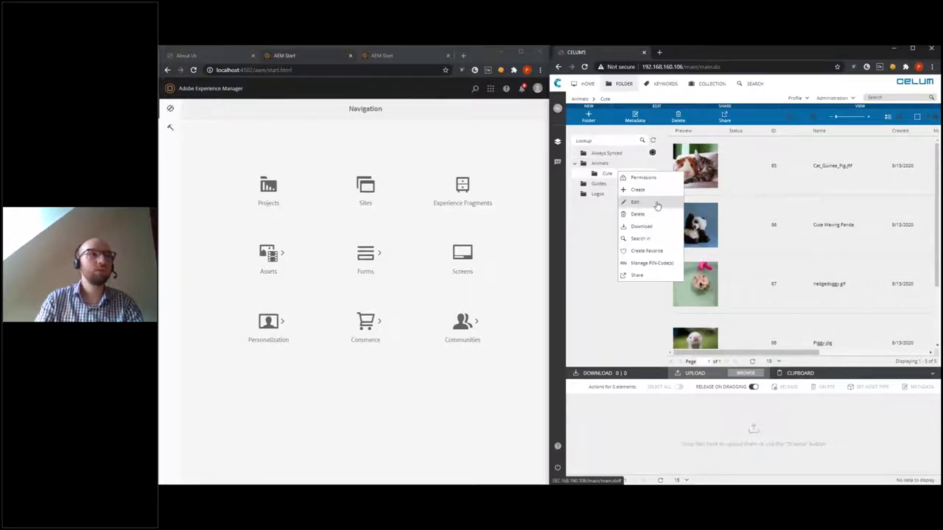
{"action": "left_click", "coordinate": [638, 263]}
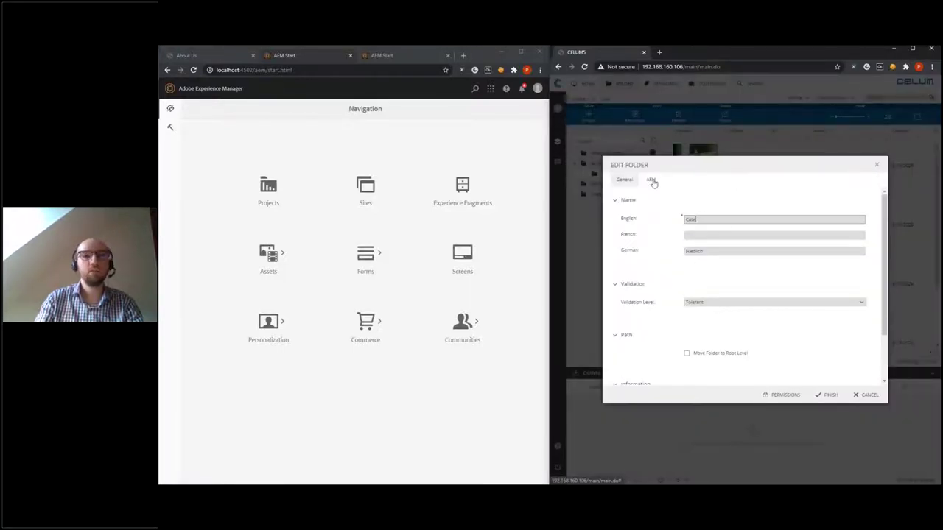
{"action": "left_click", "coordinate": [652, 181]}
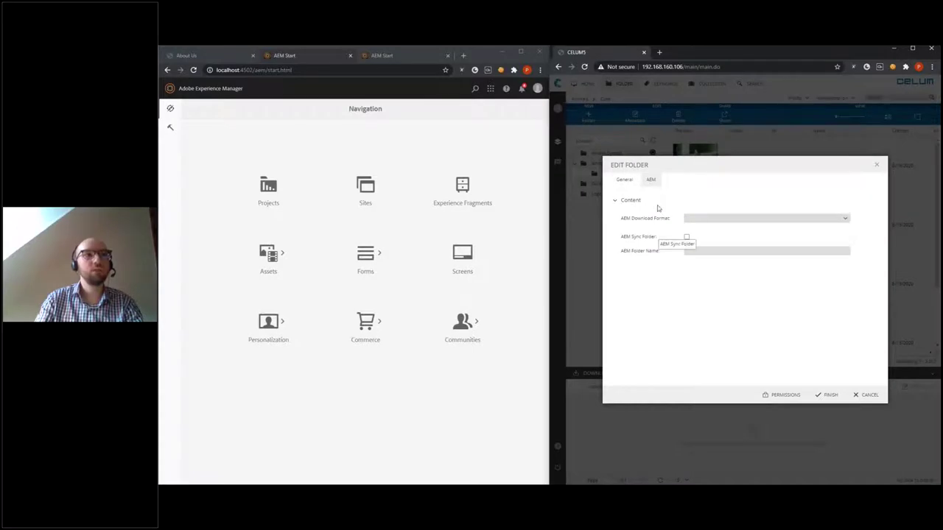
{"action": "left_click", "coordinate": [686, 238]}
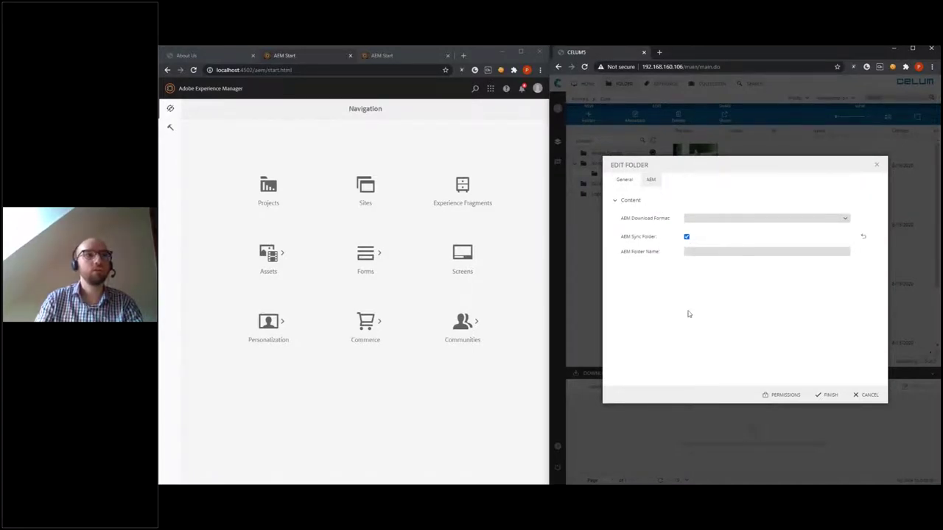
{"action": "left_click", "coordinate": [711, 252]}
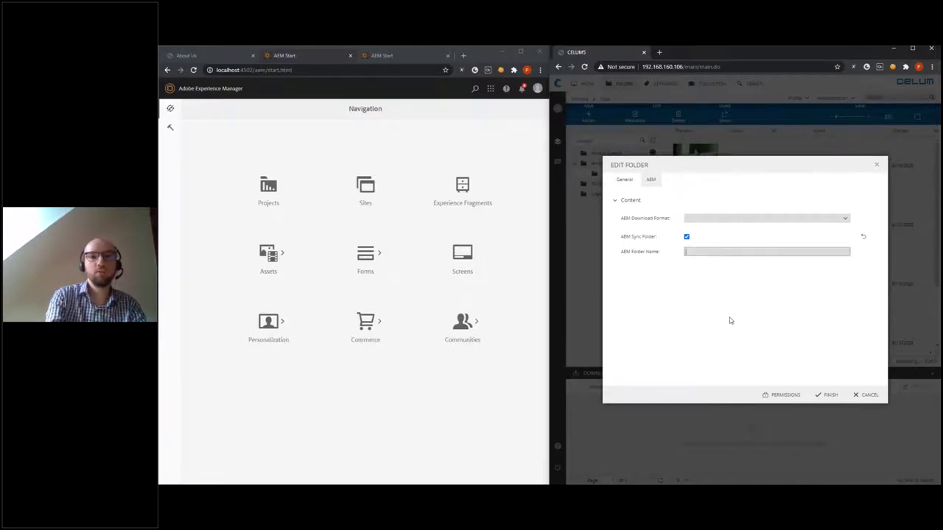
{"action": "type", "text": "Cute Animals"}
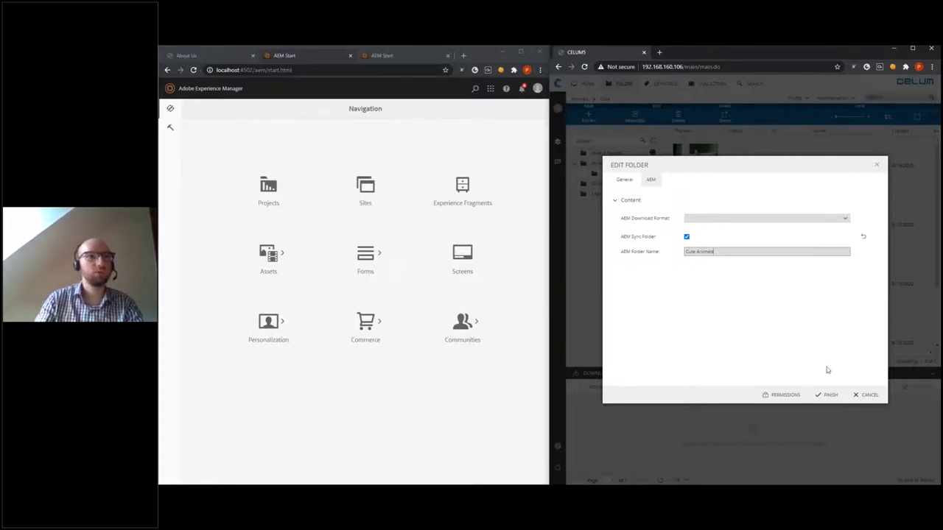
{"action": "left_click", "coordinate": [826, 396]}
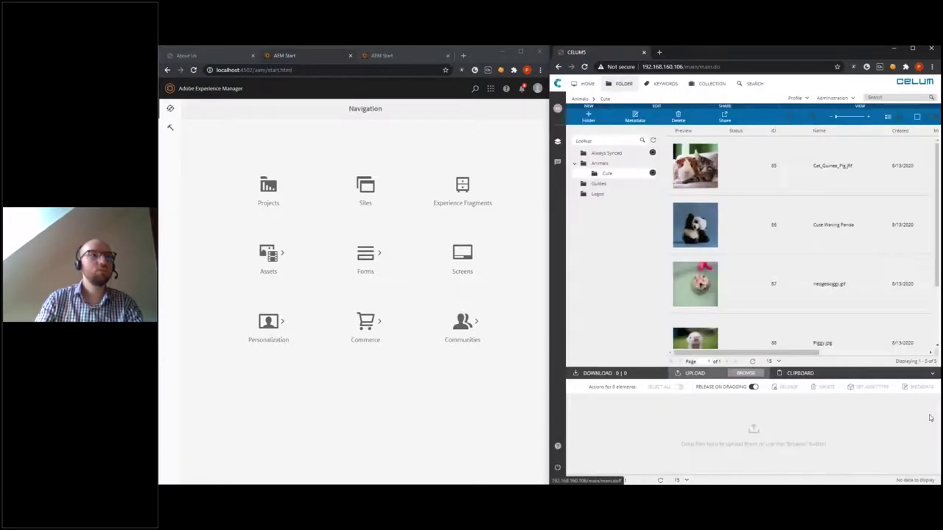
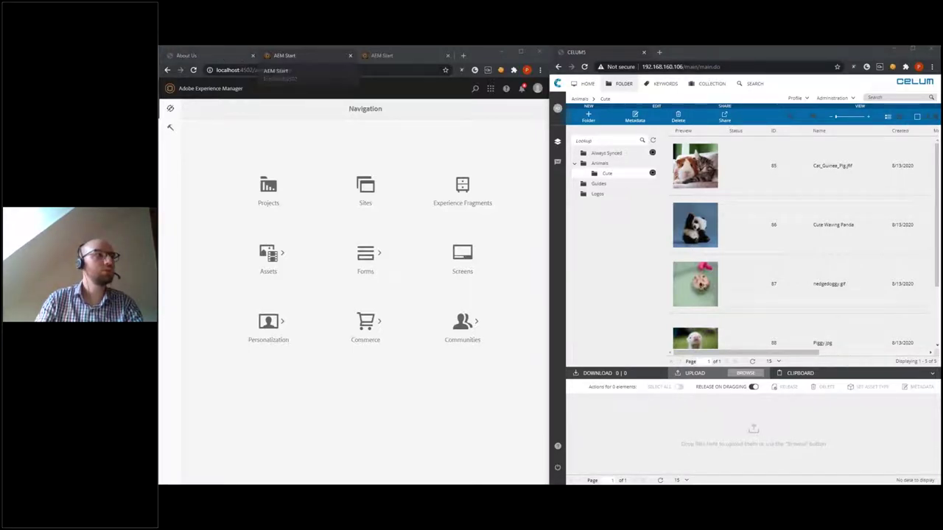
In Adobe Experience Manager, open the Cute Animals folder inside CELUM ContentHub 6.6 among the asset files.
{"action": "left_click", "coordinate": [377, 58]}
{"action": "left_click", "coordinate": [313, 59]}
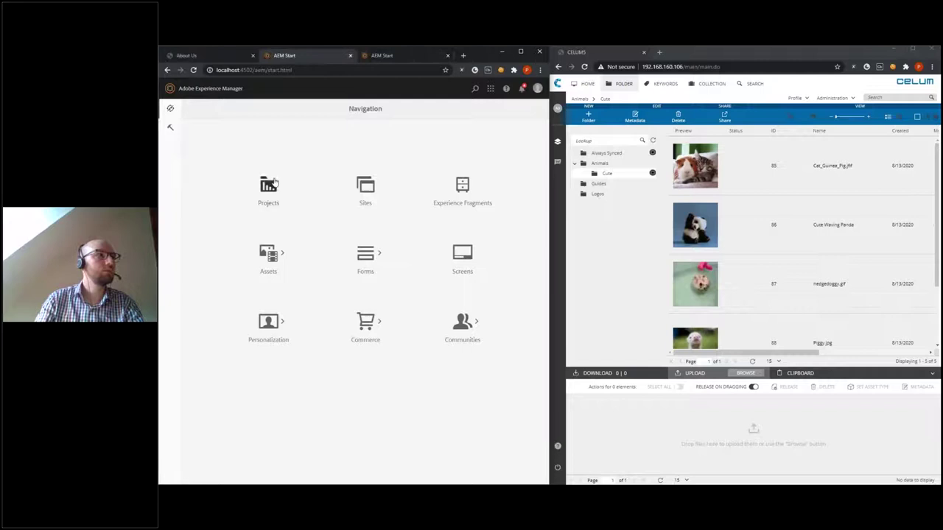
{"action": "left_click", "coordinate": [269, 257]}
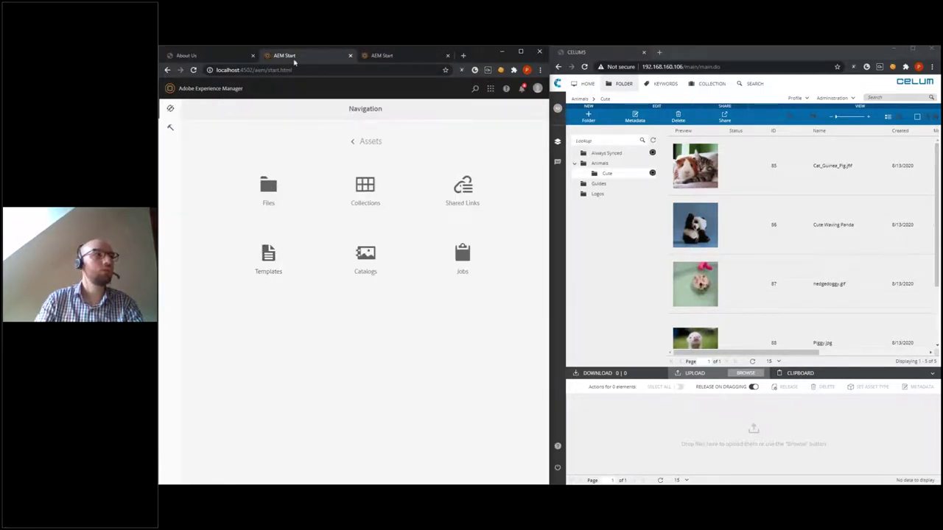
{"action": "left_click", "coordinate": [276, 193]}
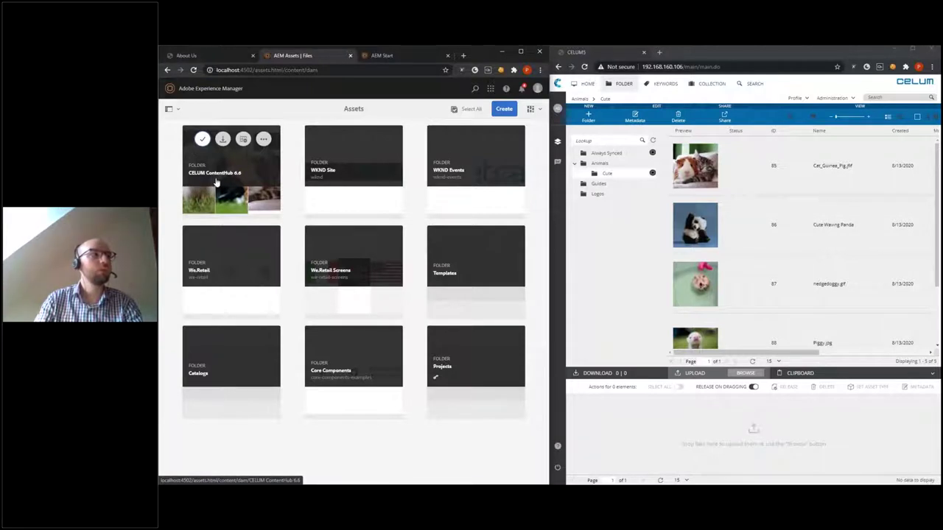
{"action": "left_click", "coordinate": [216, 182]}
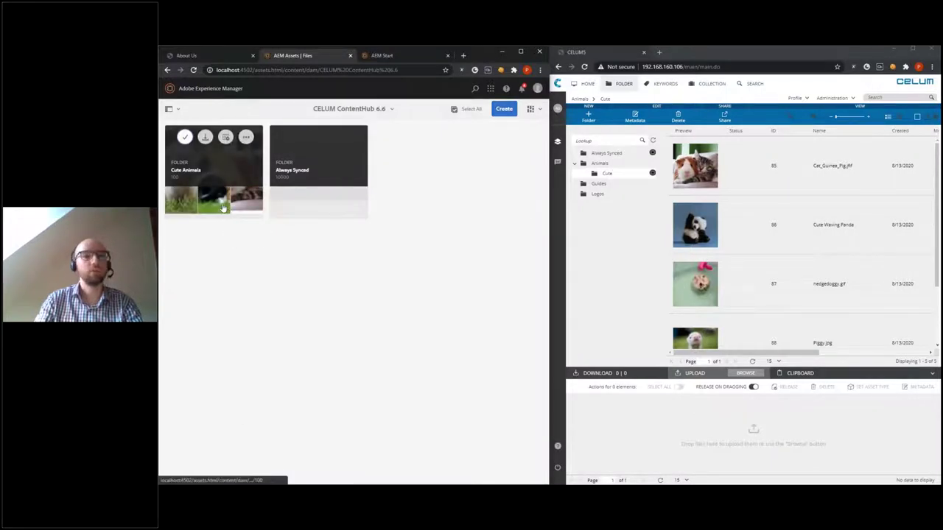
{"action": "left_click", "coordinate": [190, 176]}
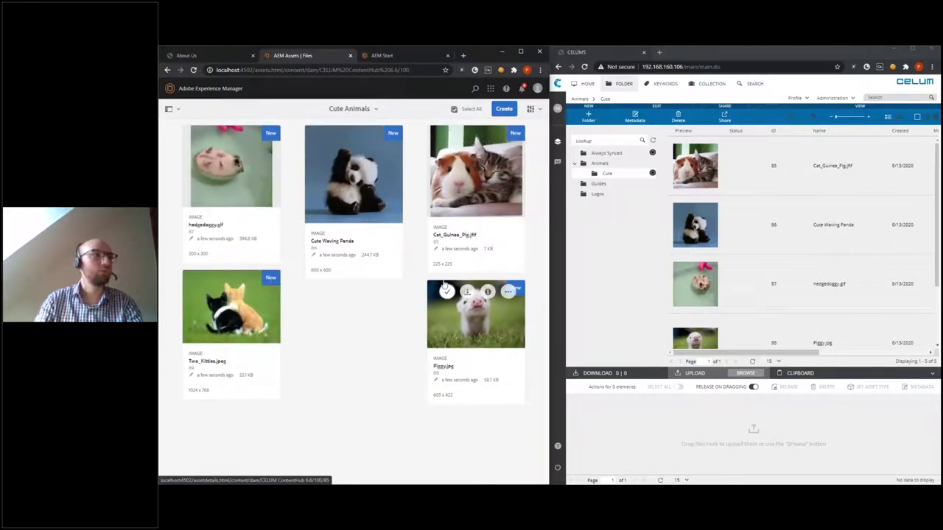
Examine the renditions of the Cute Waving Panda asset, and return to the Cute Animals folder.
{"action": "mouse_move", "coordinate": [352, 232]}
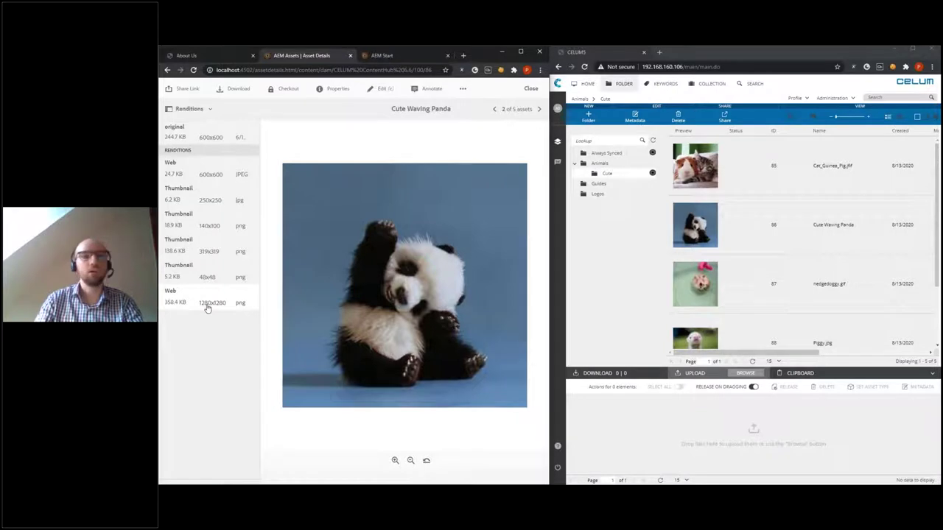
{"action": "left_click", "coordinate": [527, 94]}
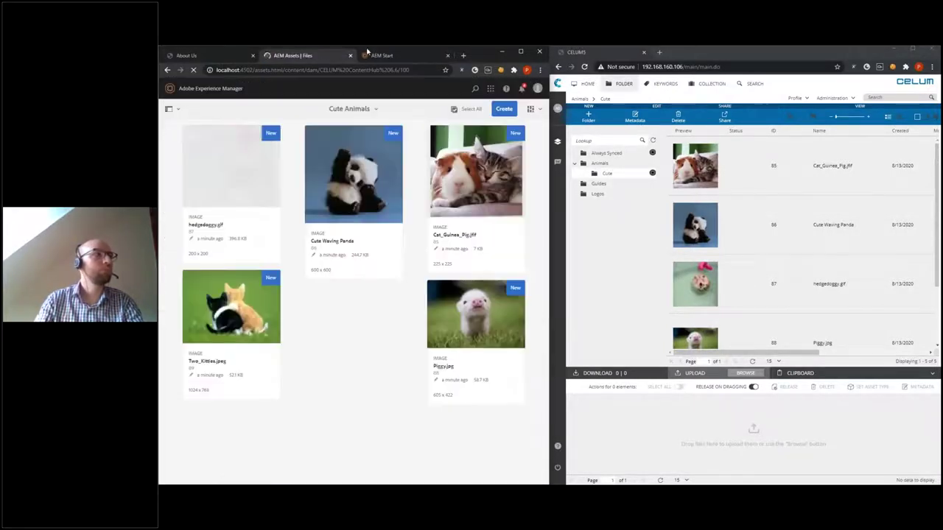
In Sites, open the About Us page of the English United States We.Retail site for editing.
{"action": "left_click", "coordinate": [375, 56]}
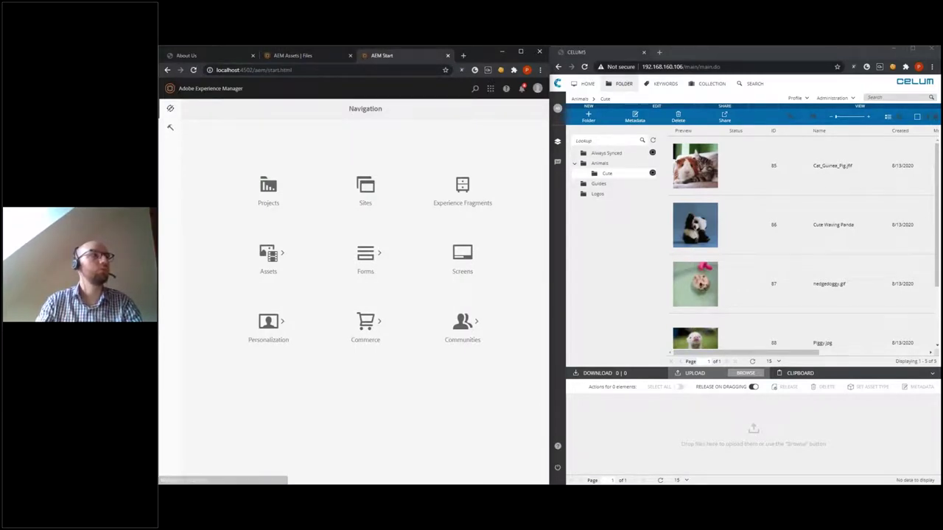
{"action": "left_click", "coordinate": [366, 193]}
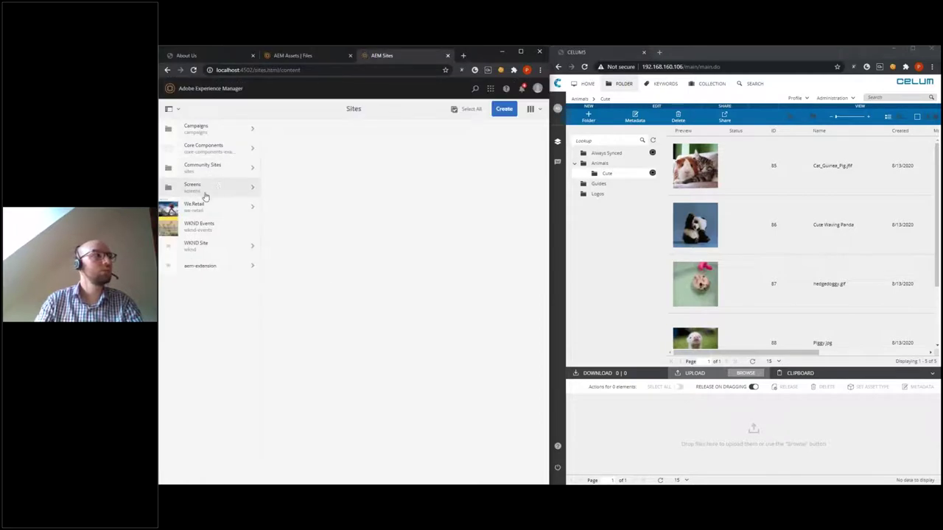
{"action": "left_click", "coordinate": [204, 209]}
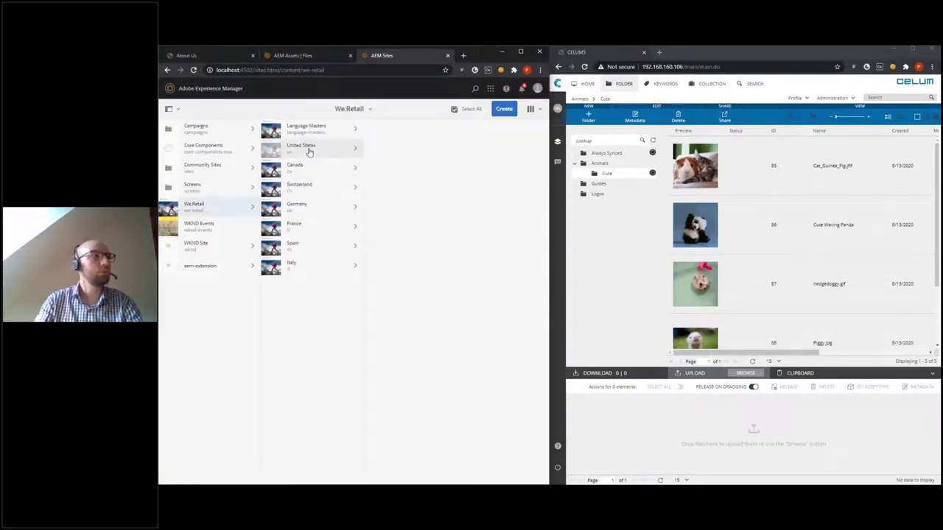
{"action": "left_click", "coordinate": [309, 150]}
{"action": "left_click", "coordinate": [414, 137]}
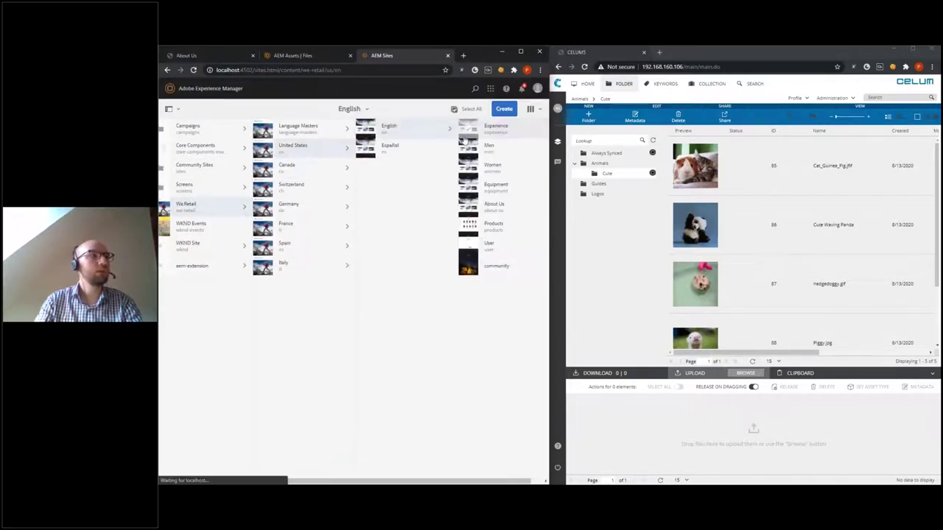
{"action": "left_click", "coordinate": [457, 210]}
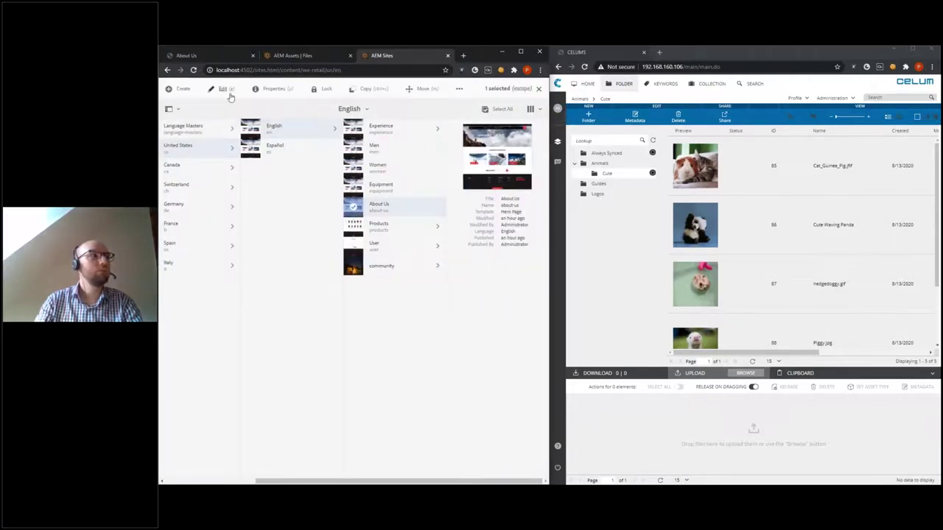
{"action": "left_click", "coordinate": [224, 89]}
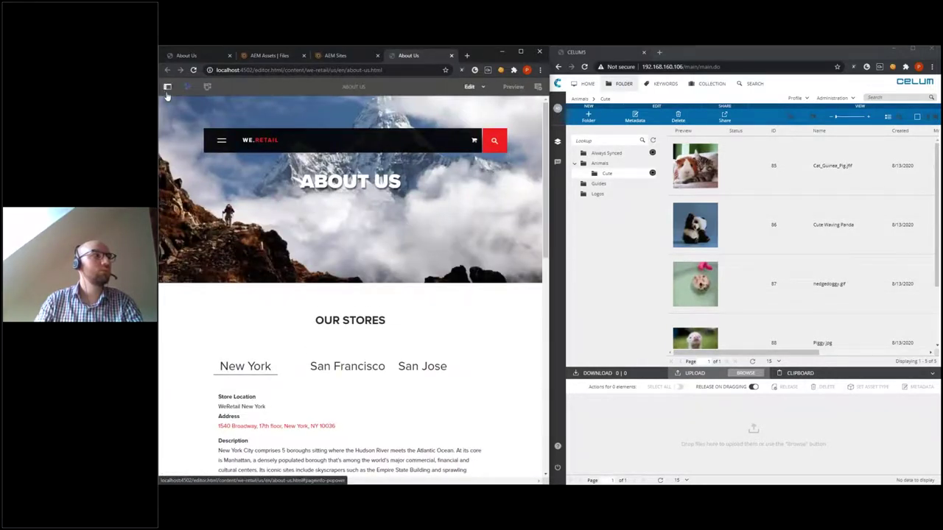
Insert the Cute Waving Panda asset on the About Us page below the New York store's opening hours.
{"action": "left_click", "coordinate": [167, 87]}
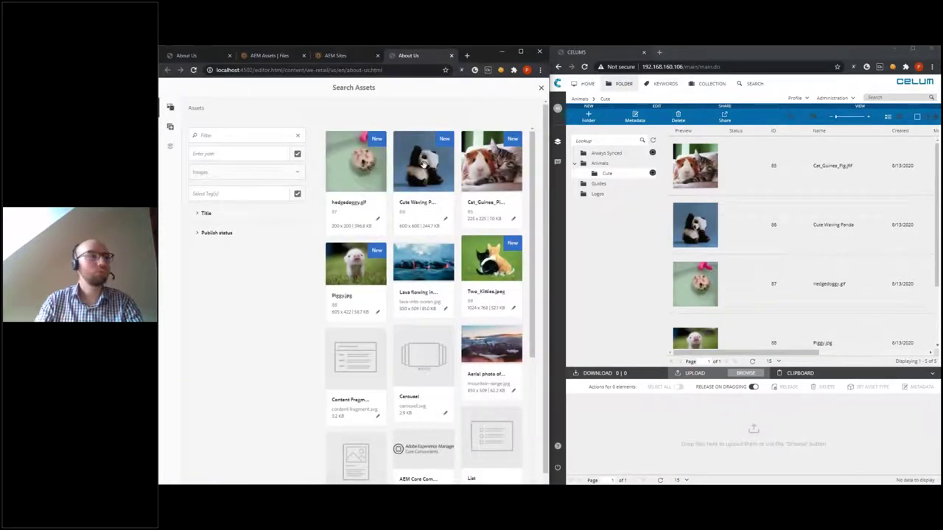
{"action": "left_click_drag", "start_coordinate": [411, 175], "coordinate": [351, 263]}
{"action": "scroll", "coordinate": [394, 221], "scroll_direction": "down", "scroll_amount": 3}
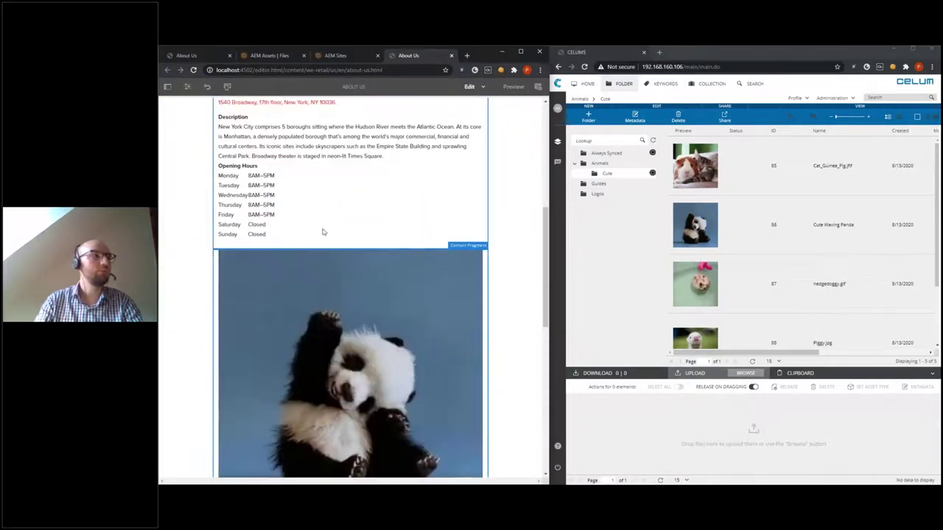
Publish the About Us page together with its referenced panda asset.
{"action": "left_click", "coordinate": [188, 86]}
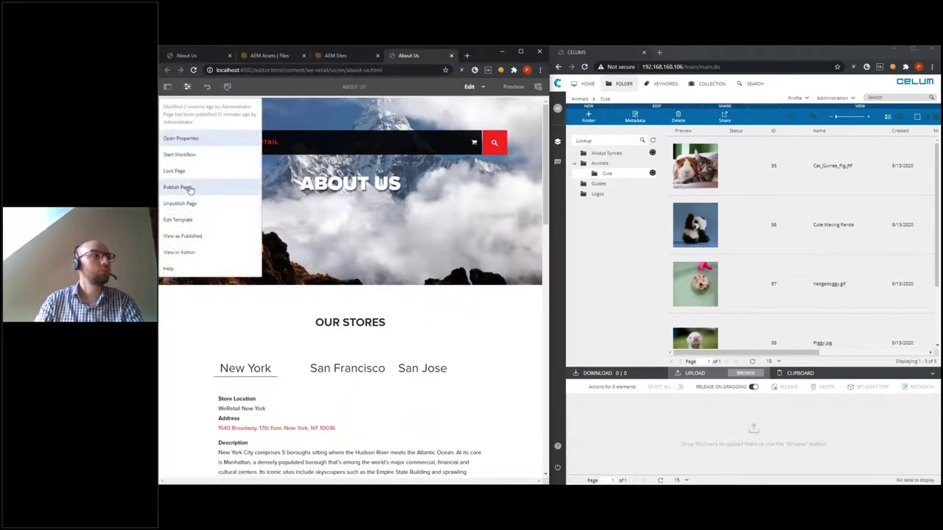
{"action": "left_click", "coordinate": [274, 271]}
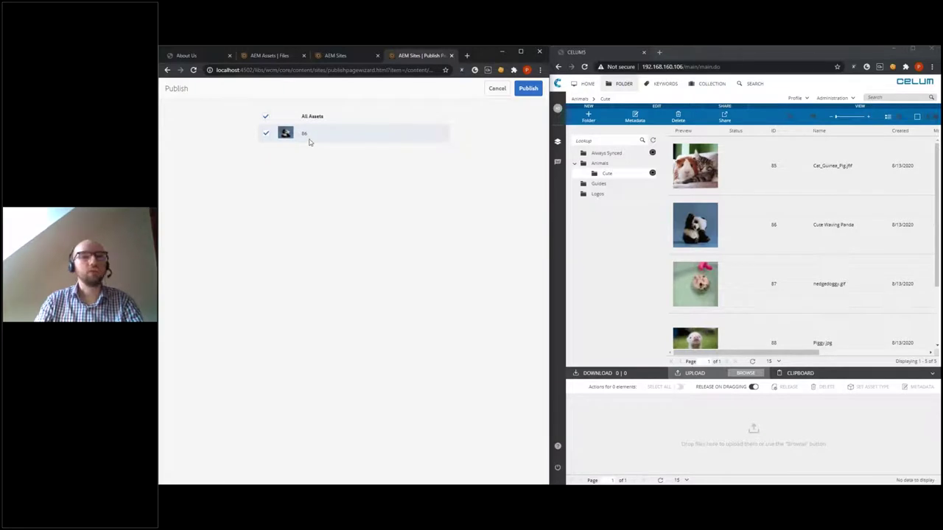
{"action": "left_click", "coordinate": [528, 88]}
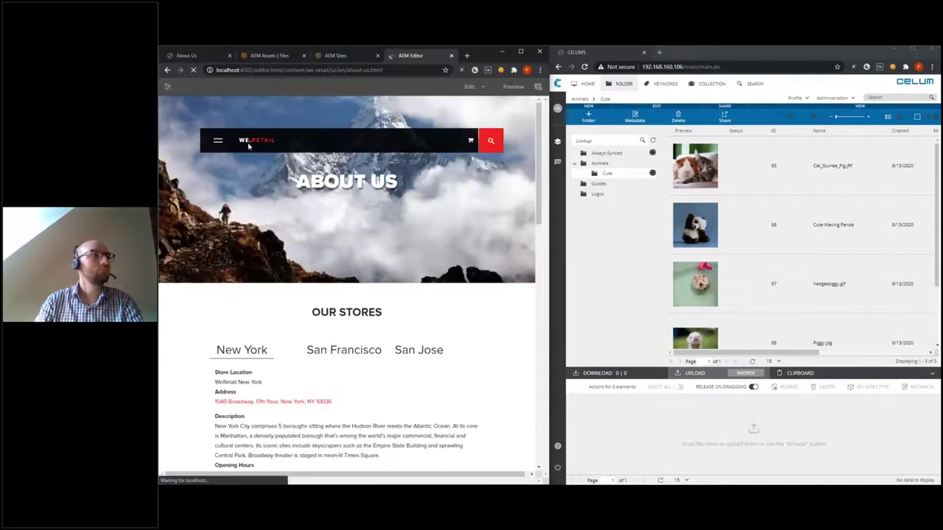
Reload the published About Us page and examine the area below the opening hours.
{"action": "left_click", "coordinate": [214, 55]}
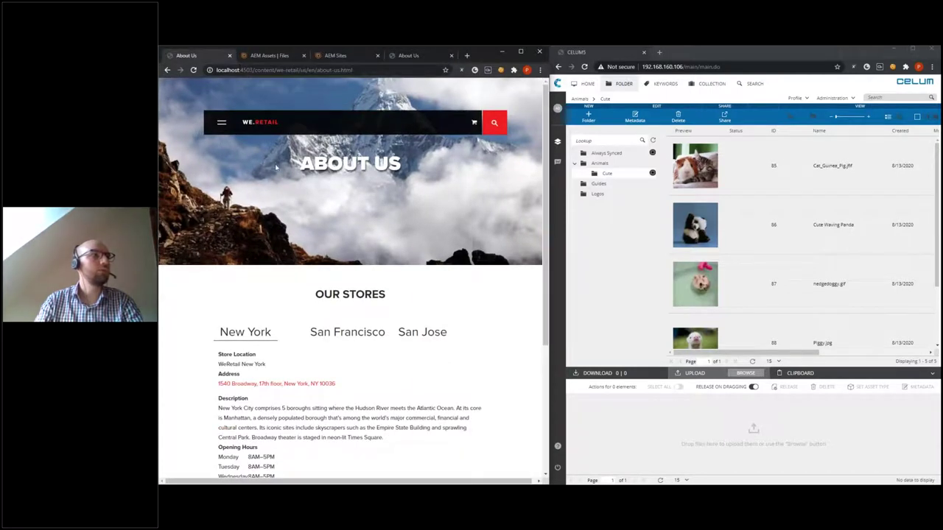
{"action": "scroll", "coordinate": [276, 168], "scroll_direction": "down", "scroll_amount": 3}
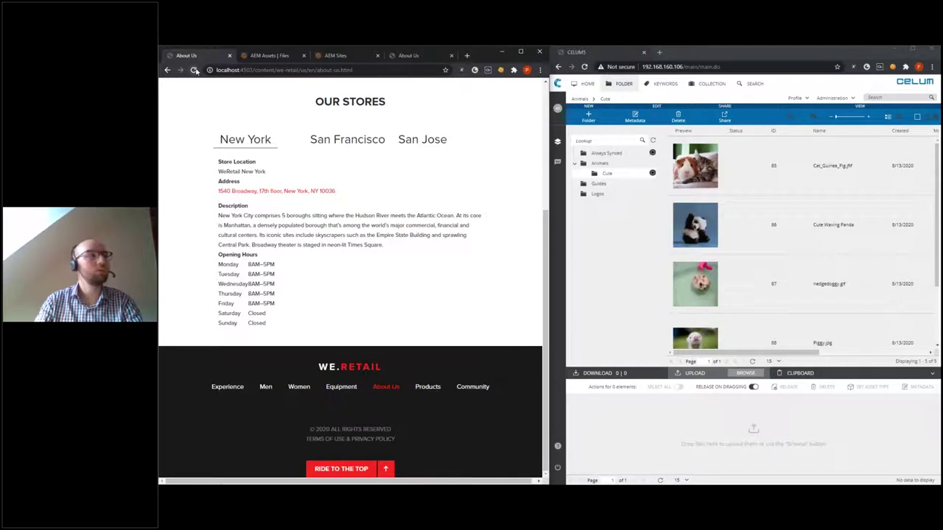
{"action": "left_click", "coordinate": [194, 70]}
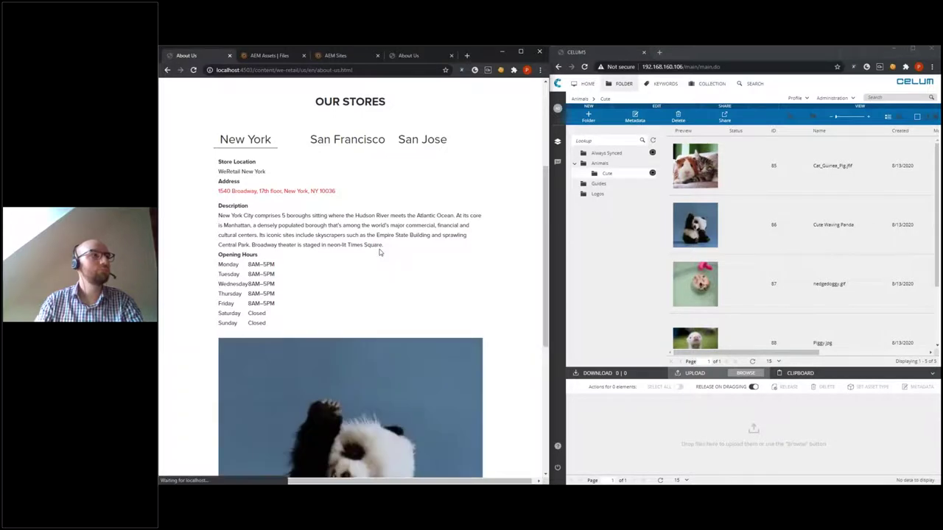
{"action": "scroll", "coordinate": [380, 253], "scroll_direction": "down", "scroll_amount": 2}
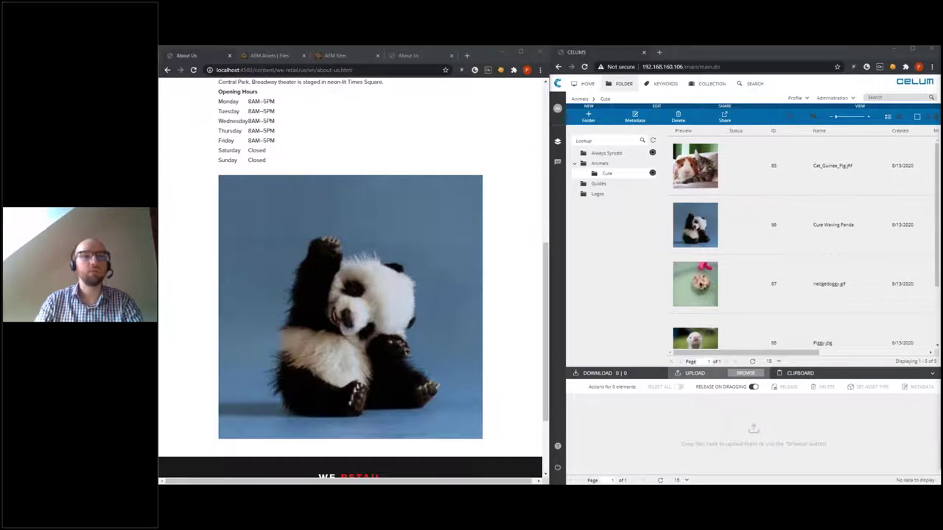
Refresh CELUM and examine the Adobe Experience Manager status markers of the Cute folder and its assets.
{"action": "mouse_move", "coordinate": [694, 218]}
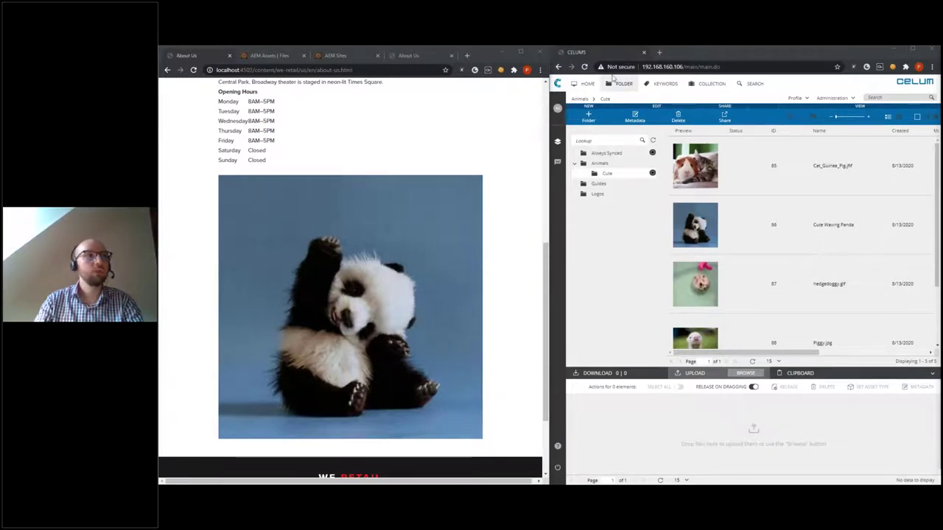
{"action": "left_click", "coordinate": [585, 66]}
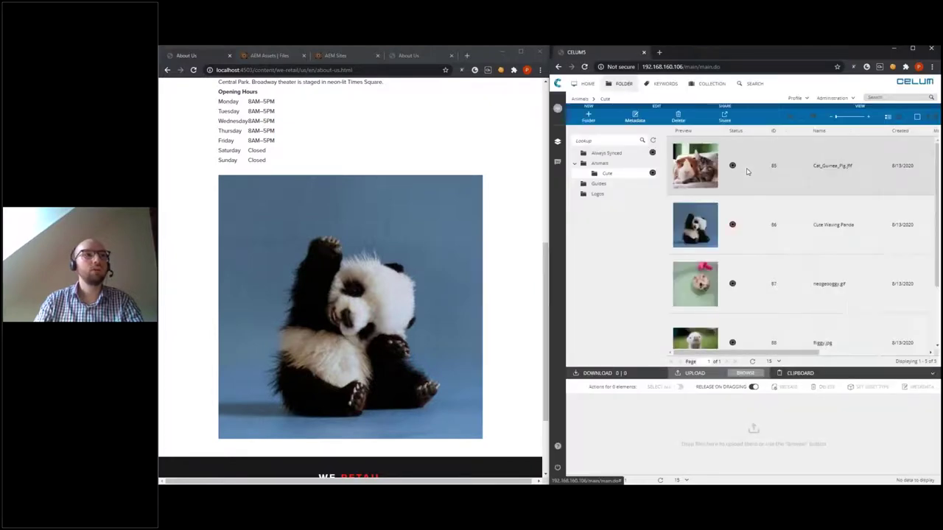
{"action": "mouse_move", "coordinate": [733, 170]}
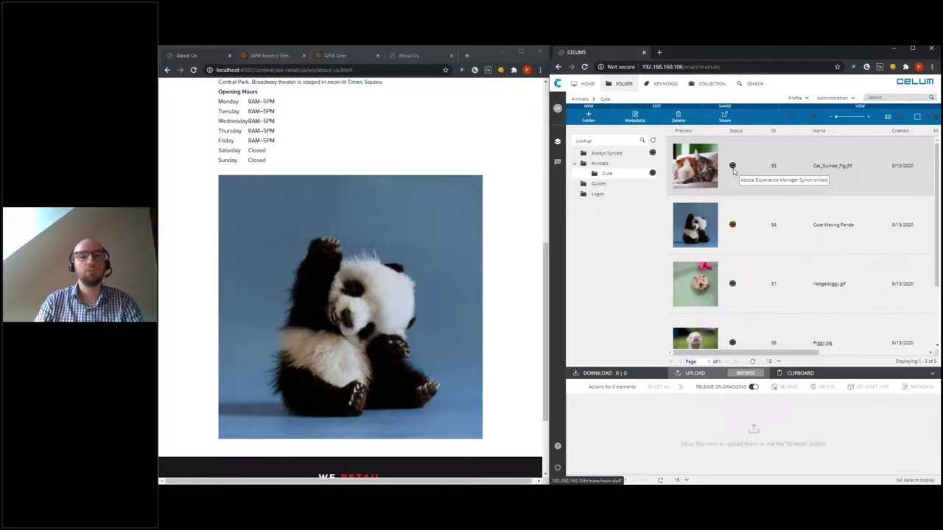
{"action": "left_click", "coordinate": [734, 170]}
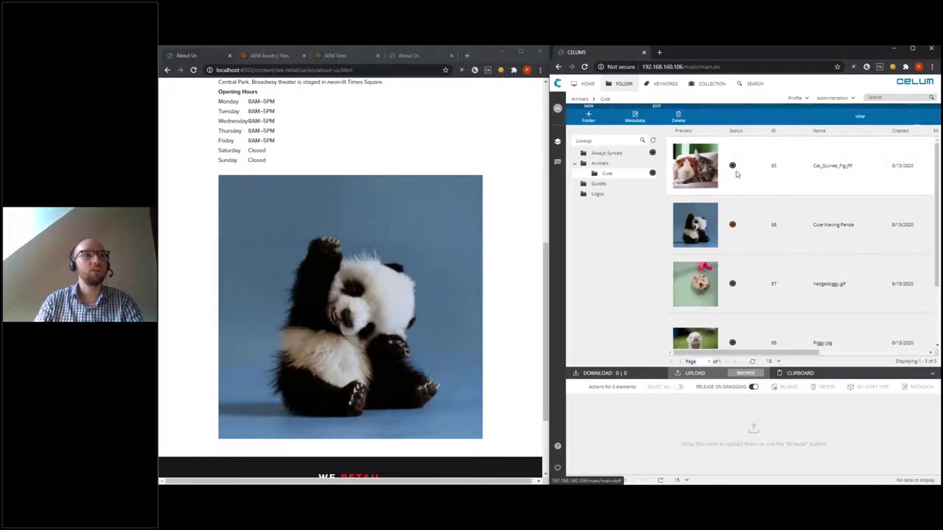
{"action": "mouse_move", "coordinate": [732, 168]}
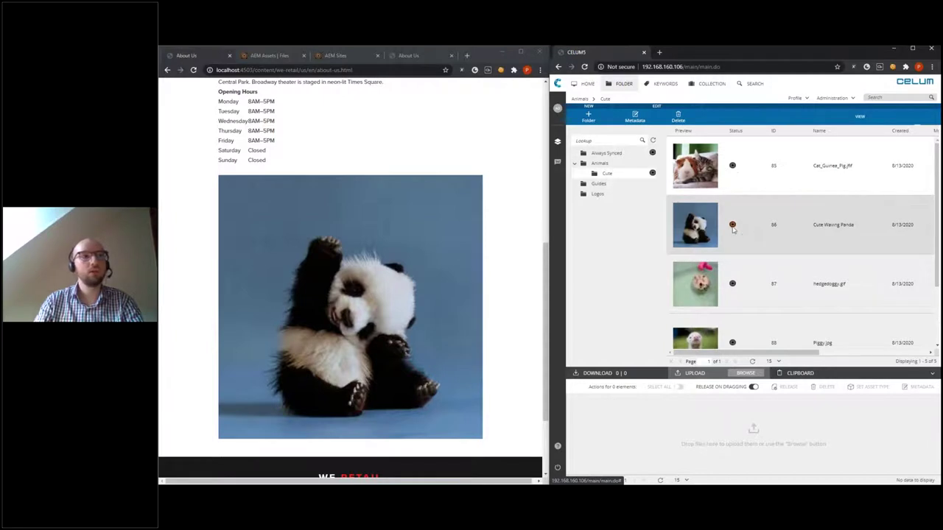
{"action": "mouse_move", "coordinate": [732, 229]}
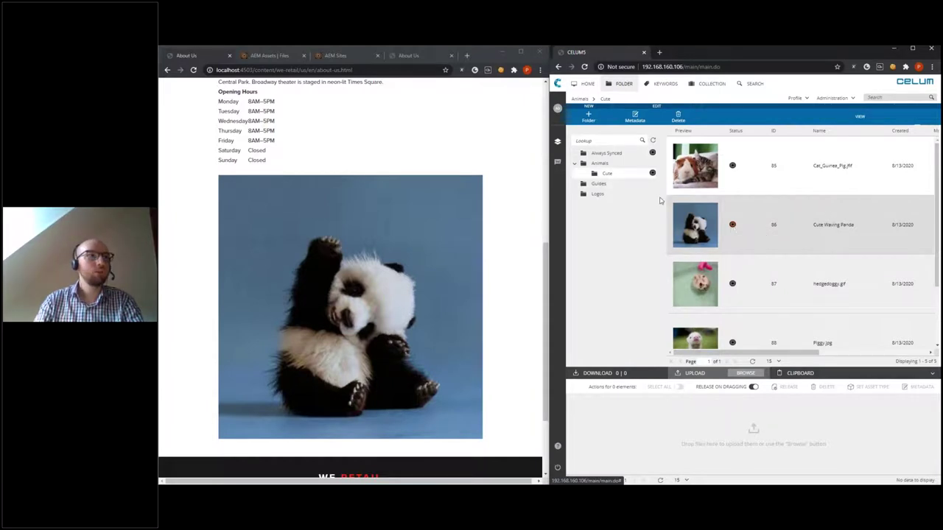
{"action": "mouse_move", "coordinate": [651, 174]}
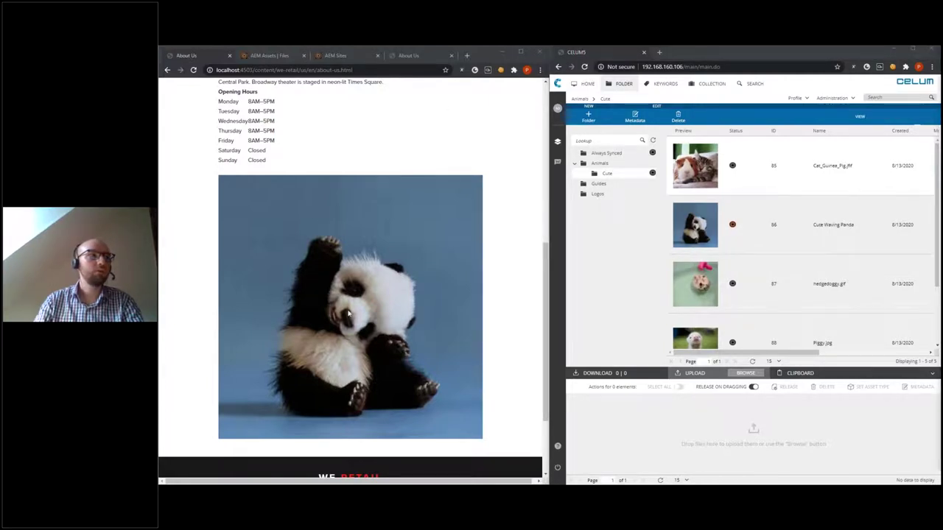
Upload Cute.jpg to CELUM and add it as a new version of its duplicate match, Cute Waving Panda.
{"action": "left_click_drag", "start_coordinate": [847, 128], "coordinate": [678, 445]}
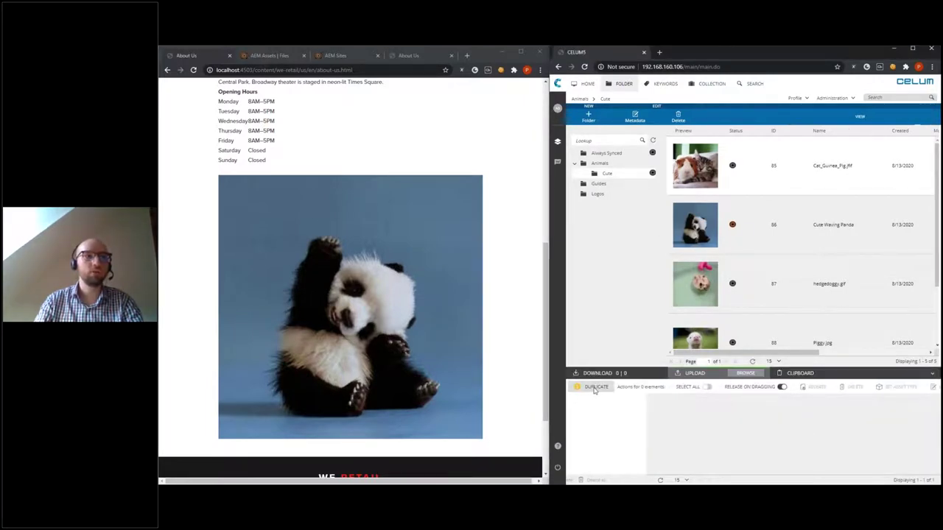
{"action": "left_click", "coordinate": [594, 389]}
{"action": "left_click", "coordinate": [598, 267]}
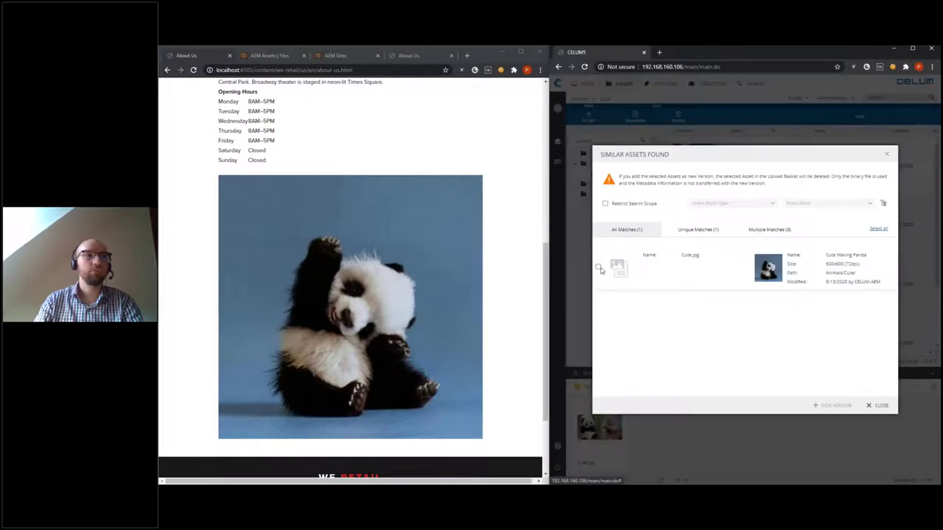
{"action": "left_click", "coordinate": [832, 405]}
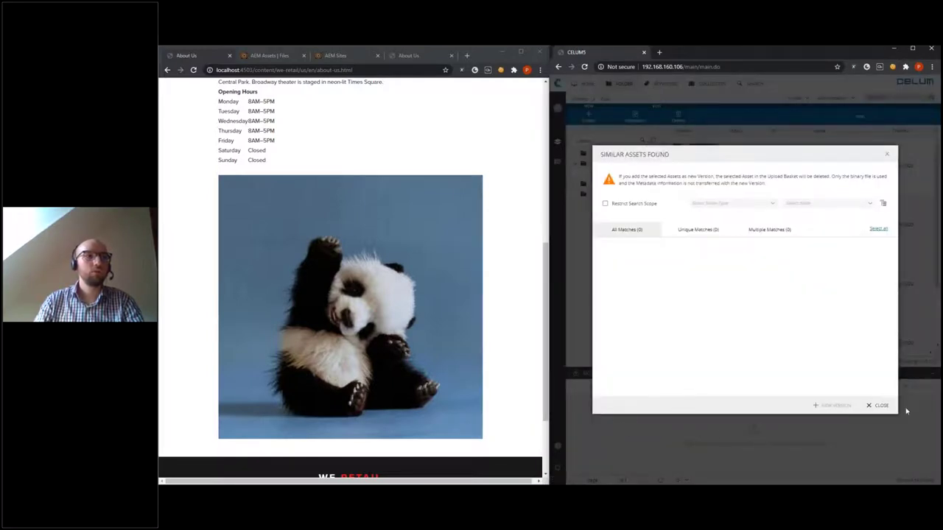
{"action": "left_click", "coordinate": [881, 406]}
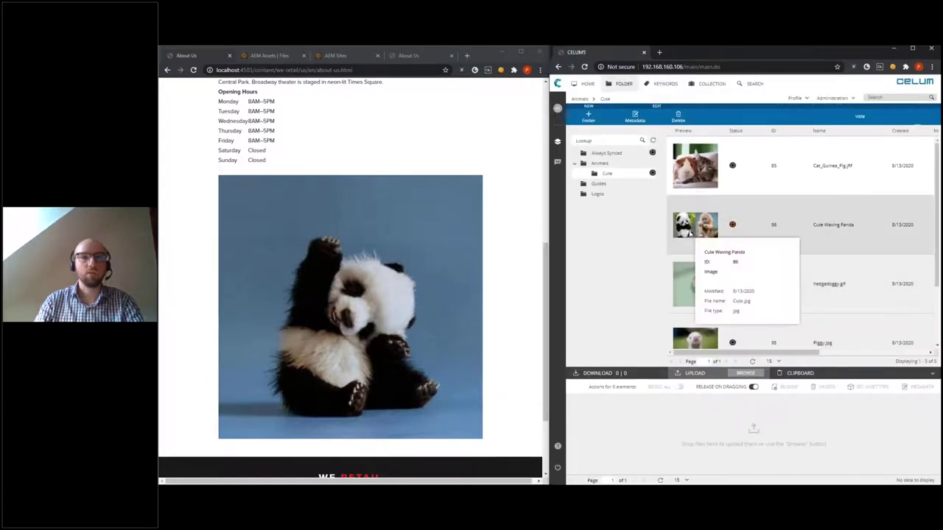
Lock the Cute Waving Panda asset without entering a comment.
{"action": "right_click", "coordinate": [690, 234]}
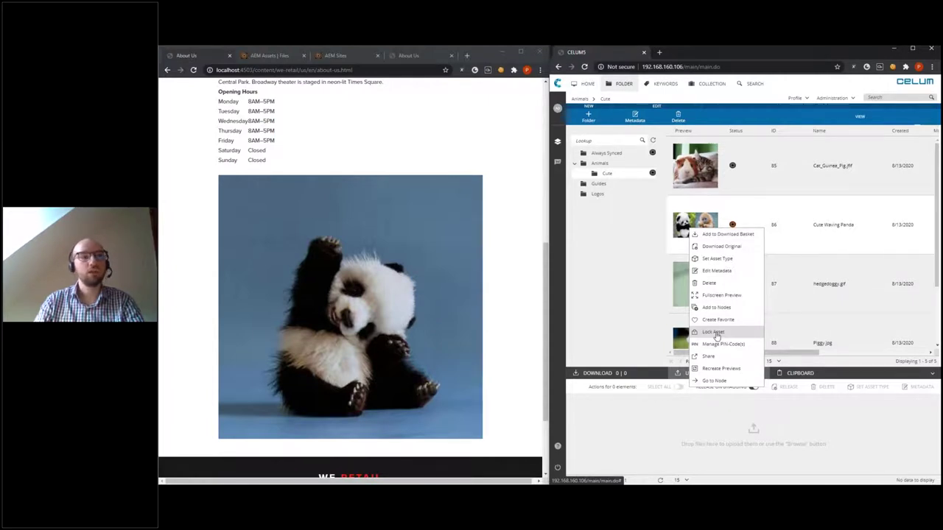
{"action": "left_click", "coordinate": [715, 332]}
{"action": "left_click", "coordinate": [768, 323]}
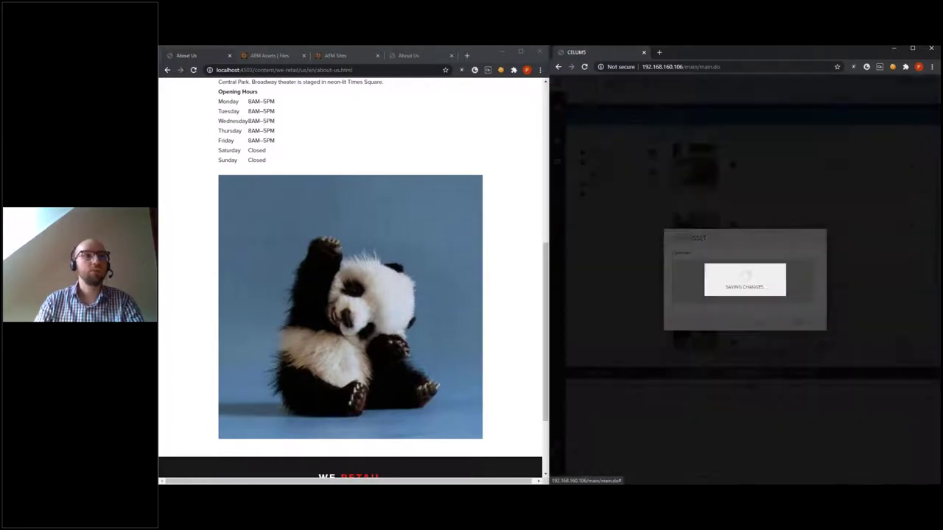
In the Cute Waving Panda asset's metadata, replace its name with a title beginning with "Baby Panda".
{"action": "right_click", "coordinate": [697, 230]}
{"action": "left_click", "coordinate": [711, 272]}
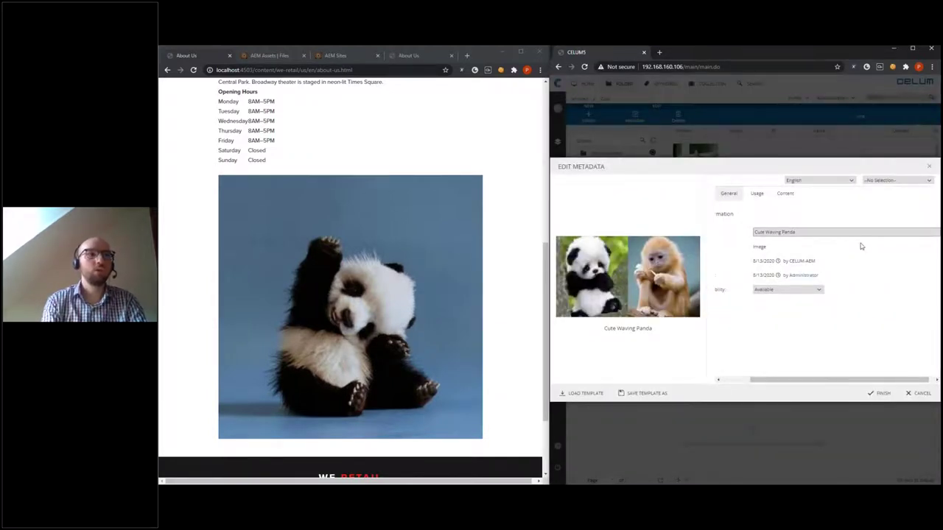
{"action": "key", "text": "BackSpace"}
{"action": "key", "text": "BackSpace"}
{"action": "key", "text": "BackSpace"}
{"action": "key", "text": "BackSpace"}
{"action": "key", "text": "BackSpace"}
{"action": "key", "text": "BackSpace"}
{"action": "key", "text": "BackSpace"}
{"action": "key", "text": "BackSpace"}
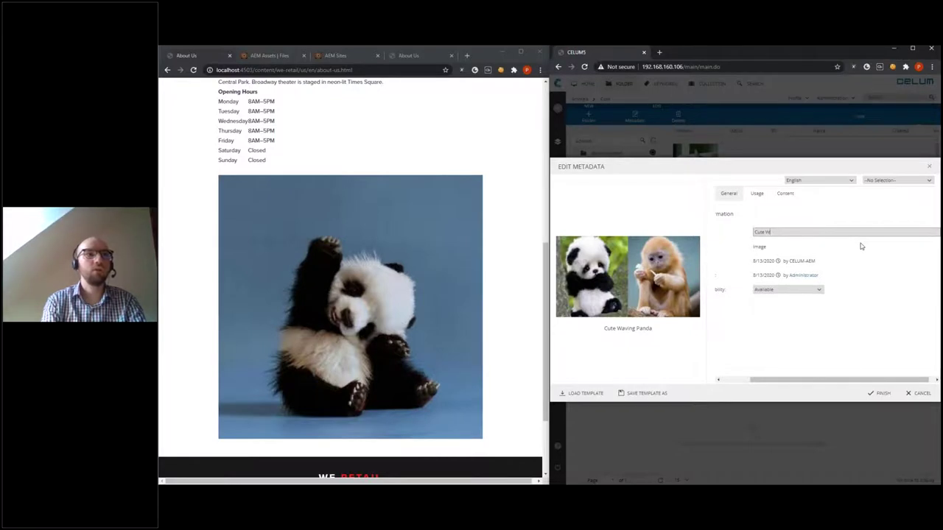
{"action": "key", "text": "BackSpace"}
{"action": "key", "text": "BackSpace"}
{"action": "type", "text": "Baby Panda an"}
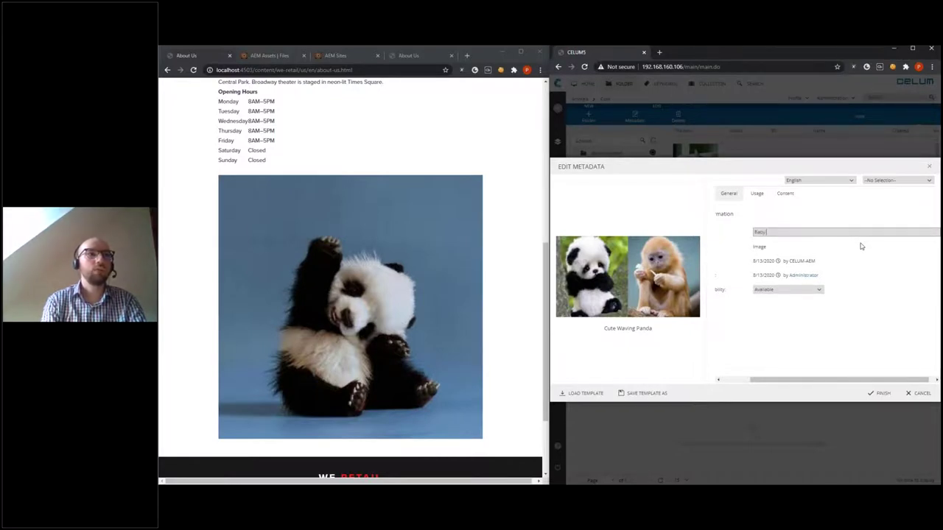
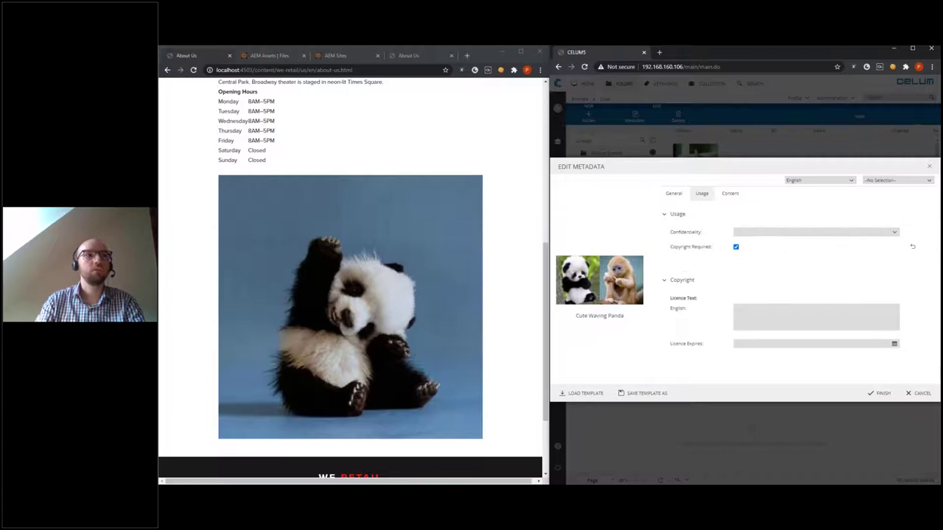
Set the asset's Confidentiality to Non confidential - public use and its English Licence Text to "Some Licensing Text".
{"action": "left_click", "coordinate": [897, 234]}
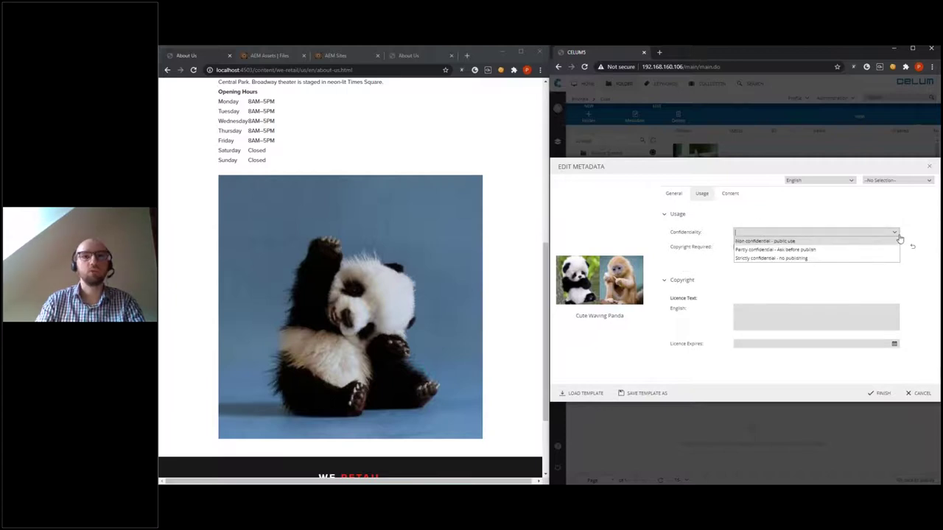
{"action": "left_click", "coordinate": [790, 241]}
{"action": "left_click", "coordinate": [775, 316]}
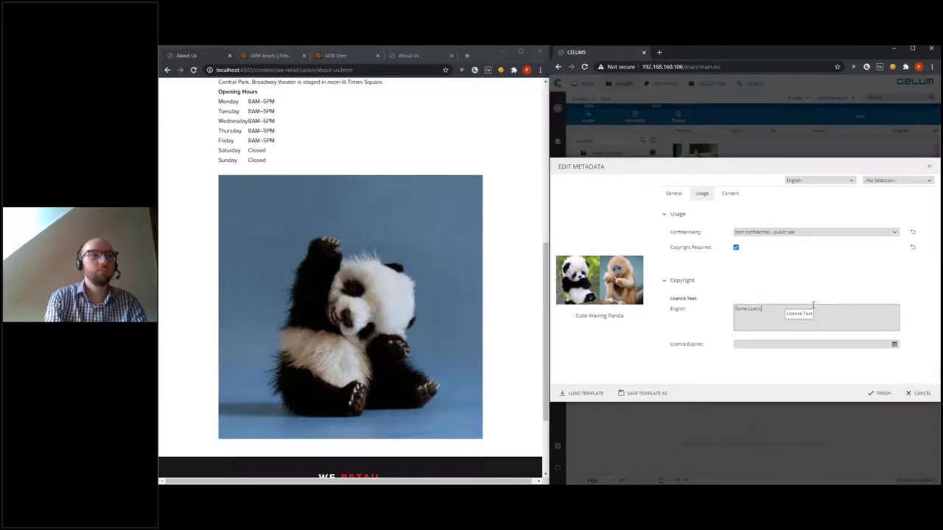
{"action": "type", "text": "t"}
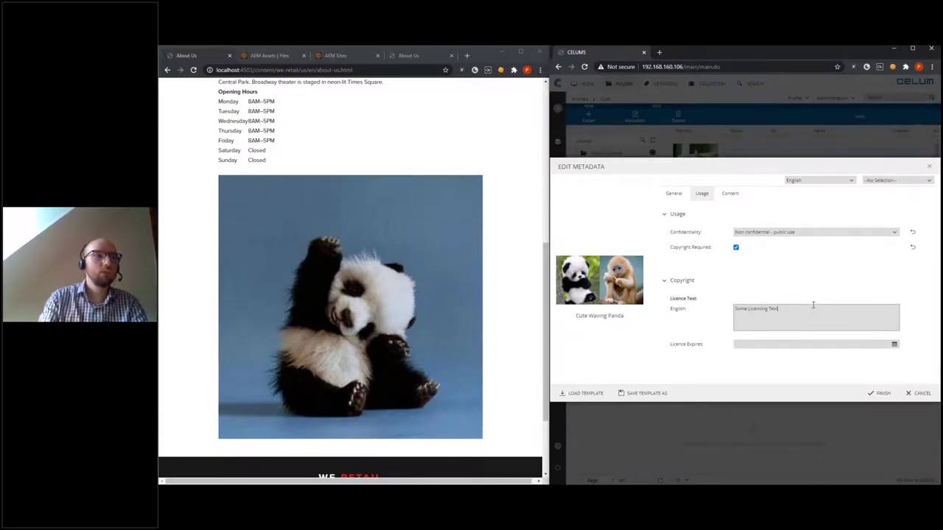
Set the asset's licence expiry date to August 31, 2020.
{"action": "left_click", "coordinate": [894, 344]}
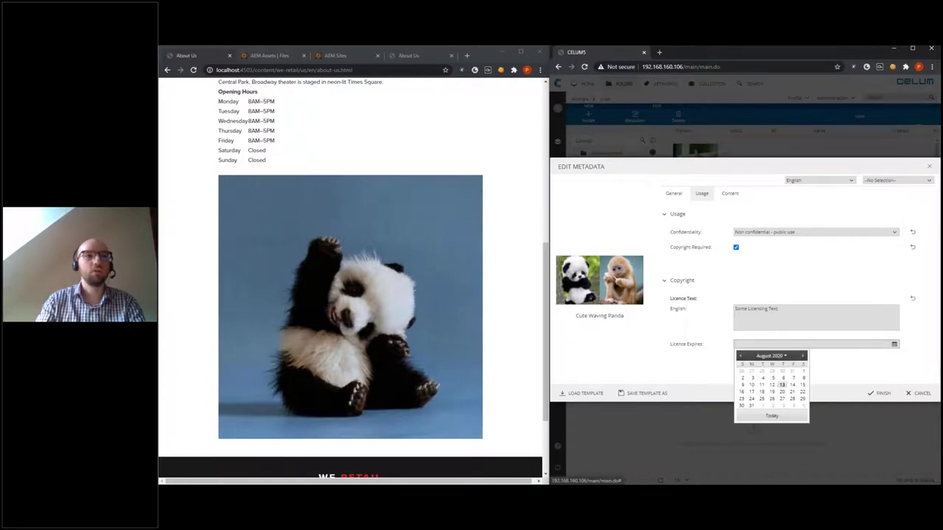
{"action": "left_click", "coordinate": [751, 406]}
In the asset's content metadata, choose an existing person as the author and enter "Some Asset Description" as the English content description.
{"action": "left_click", "coordinate": [731, 196]}
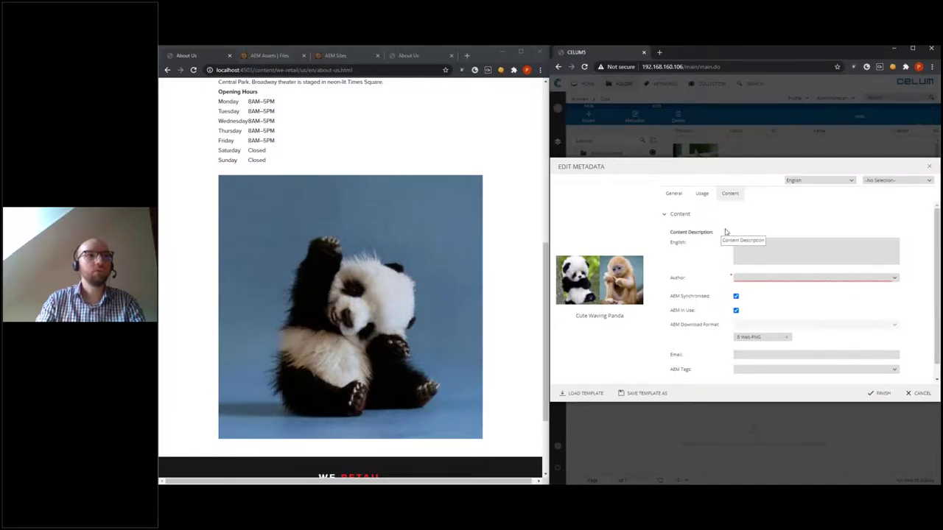
{"action": "left_click", "coordinate": [746, 253]}
{"action": "left_click", "coordinate": [746, 254]}
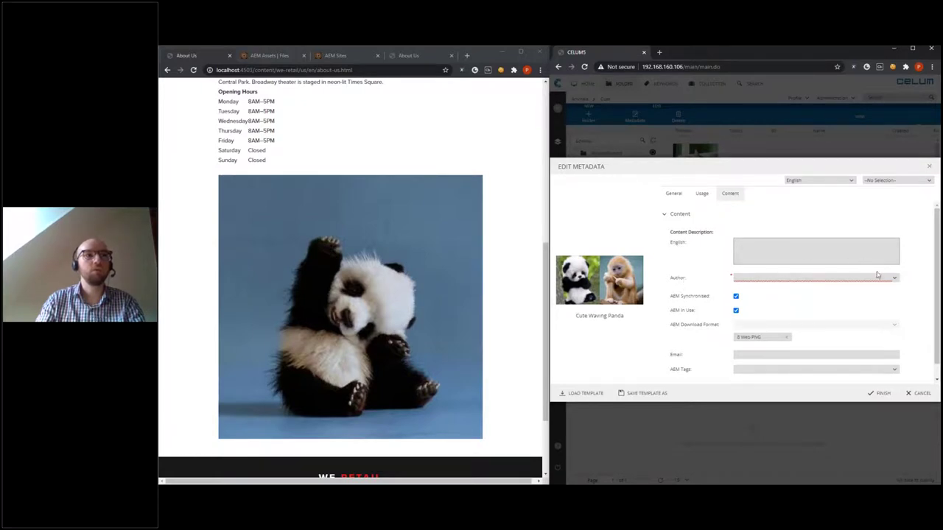
{"action": "left_click", "coordinate": [845, 279]}
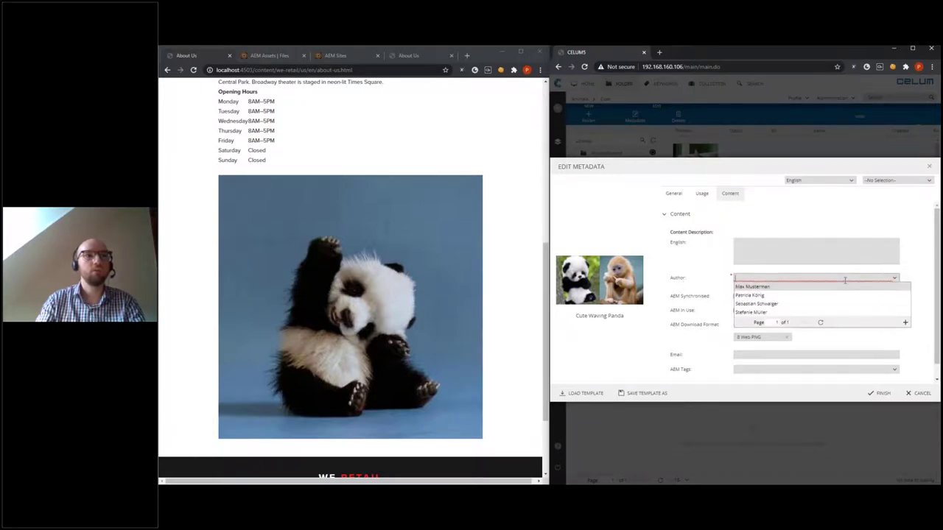
{"action": "left_click", "coordinate": [749, 295]}
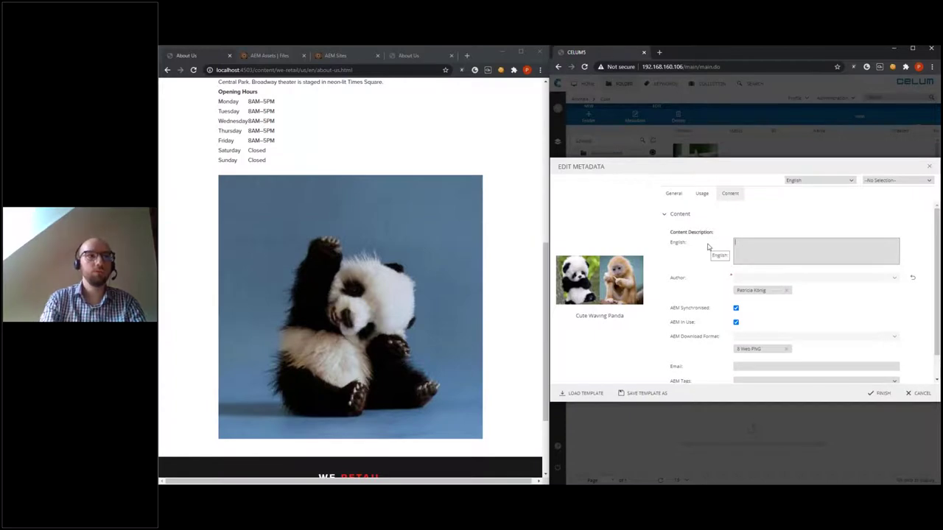
{"action": "type", "text": "Some Asset Description"}
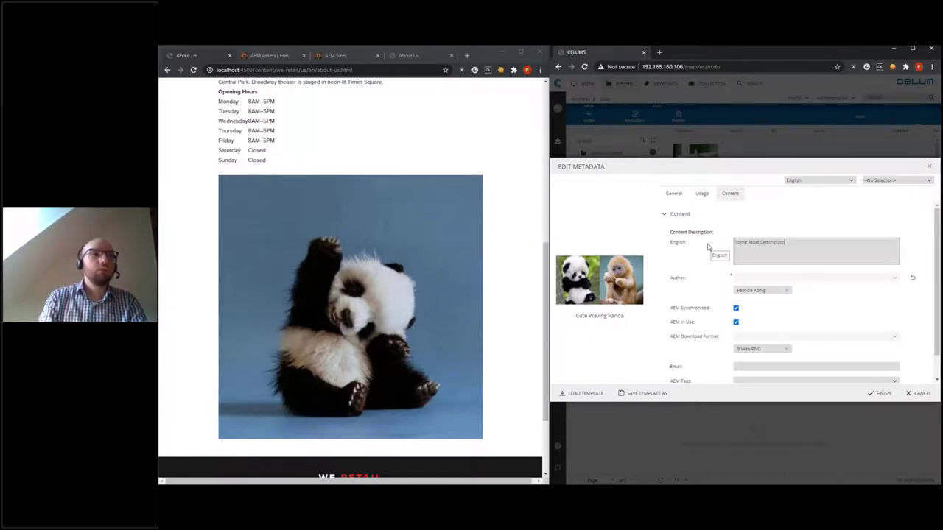
Fill in the contact e-mail in the asset's content metadata and save all metadata changes.
{"action": "scroll", "coordinate": [743, 346], "scroll_direction": "down", "scroll_amount": 1}
{"action": "left_click", "coordinate": [743, 342]}
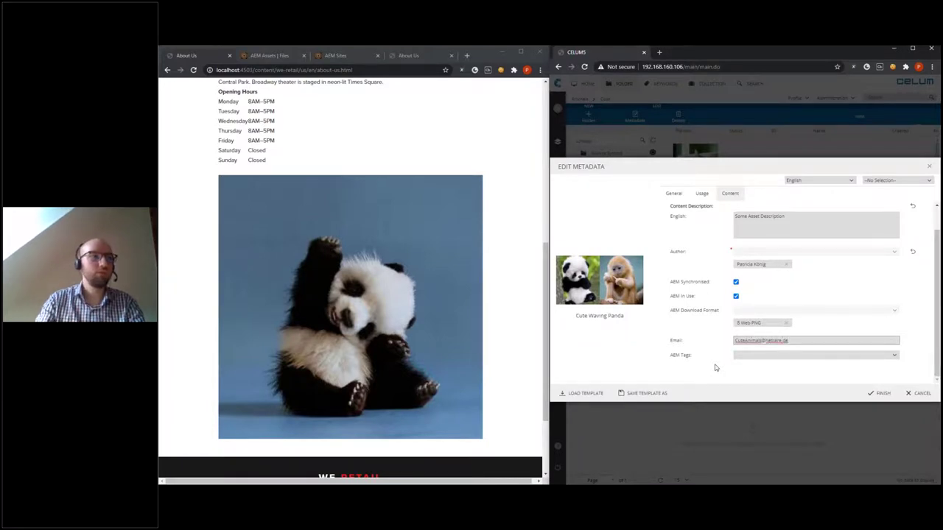
{"action": "left_click", "coordinate": [879, 394]}
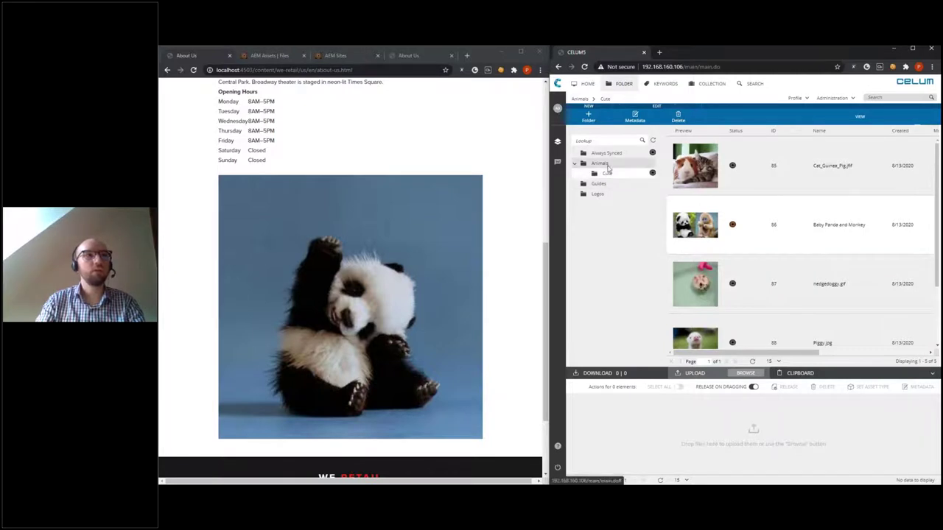
Display the CELUM keywords, then switch to Adobe Experience Manager, load aem/start.html and browse its tags to Shared Tags > Animals.
{"action": "left_click", "coordinate": [661, 83]}
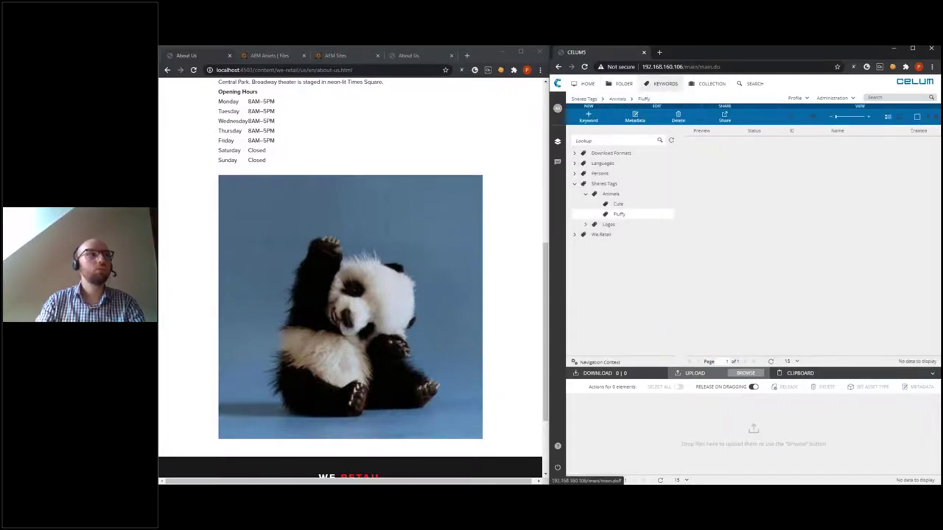
{"action": "left_click", "coordinate": [404, 56]}
{"action": "left_click", "coordinate": [341, 56]}
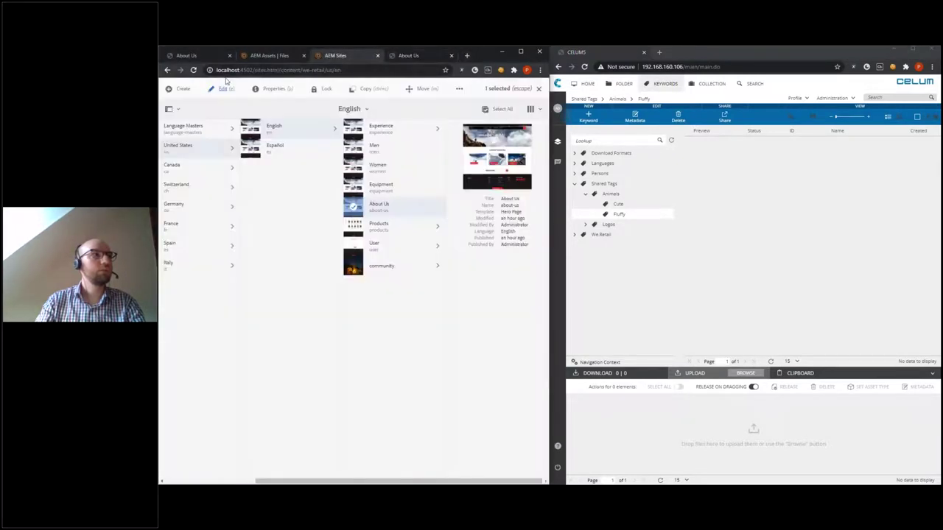
{"action": "left_click_drag", "start_coordinate": [256, 70], "coordinate": [340, 70]}
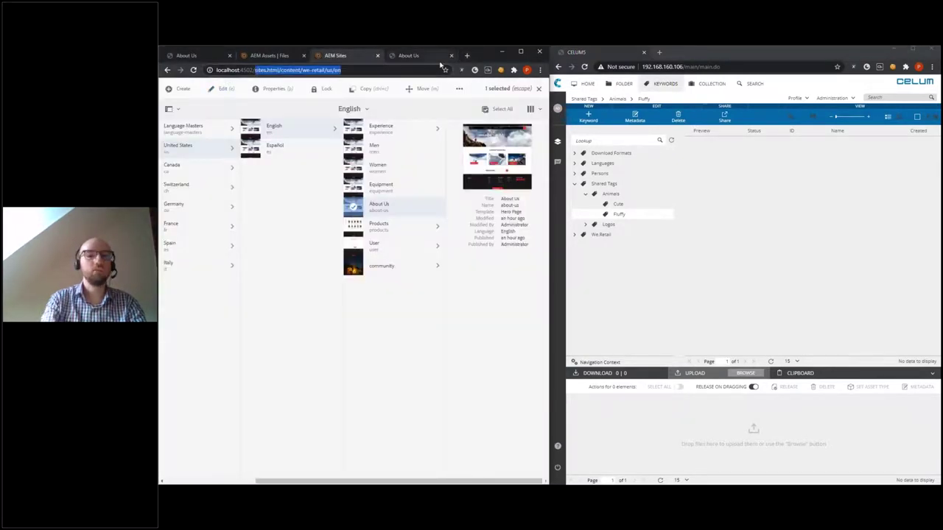
{"action": "type", "text": "aem/start.html"}
{"action": "key", "text": "Return"}
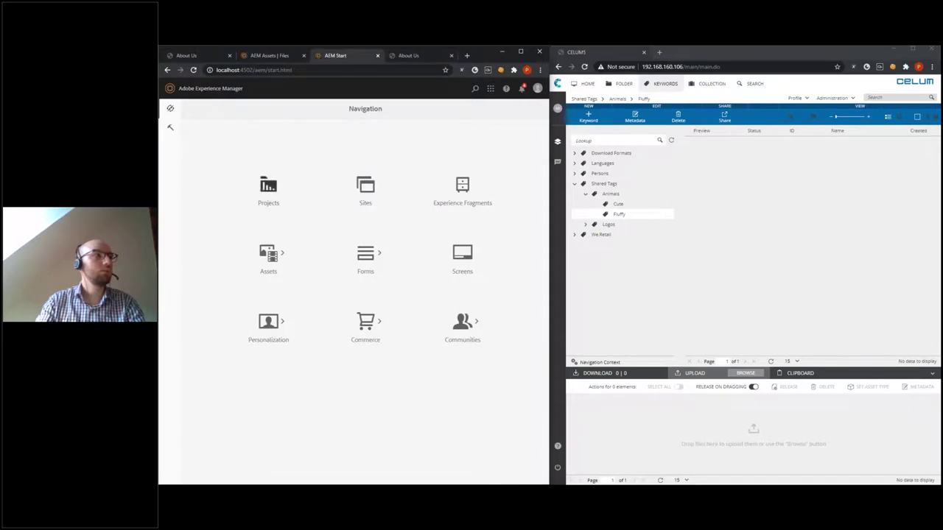
{"action": "left_click", "coordinate": [170, 130]}
{"action": "left_click", "coordinate": [439, 305]}
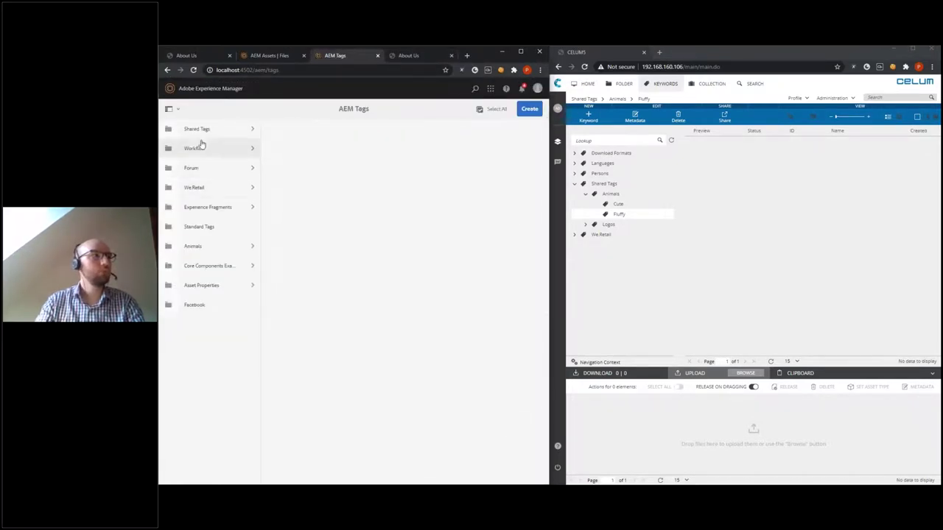
{"action": "left_click", "coordinate": [208, 132]}
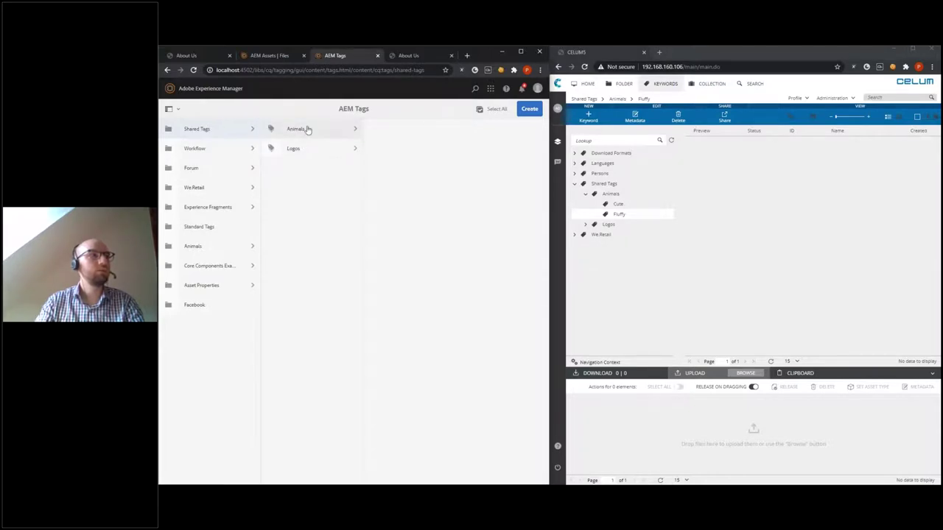
{"action": "left_click", "coordinate": [316, 135]}
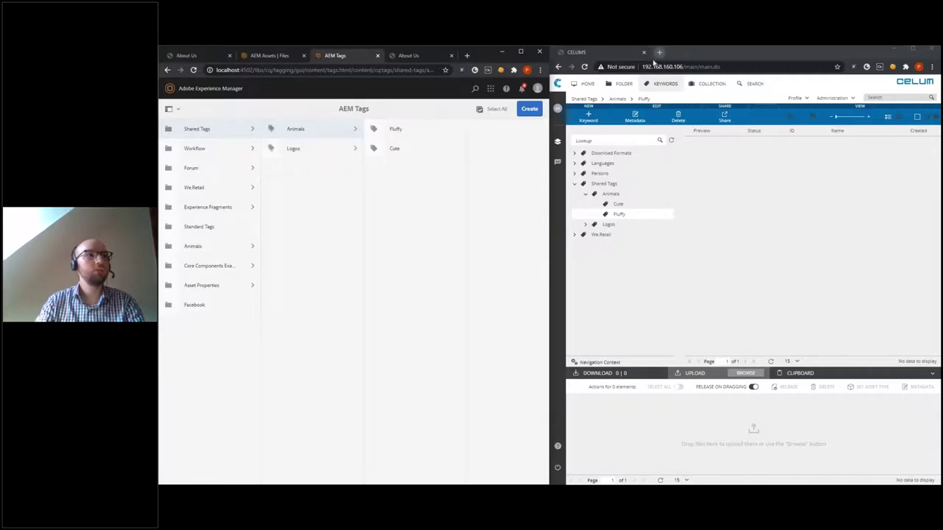
Back in CELUM, add the AEM tags Cute and Fluffy to the Baby Panda and Monkey asset's content metadata and save it.
{"action": "left_click", "coordinate": [625, 85]}
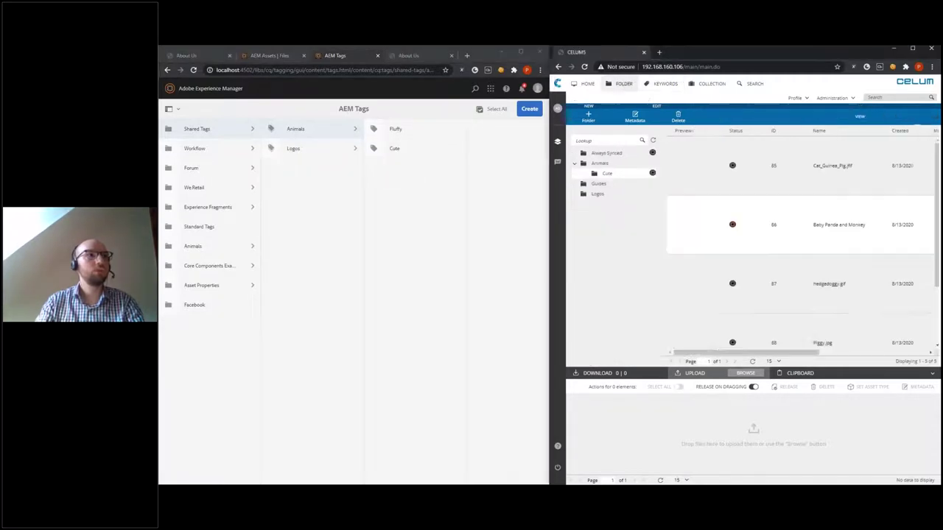
{"action": "right_click", "coordinate": [692, 222]}
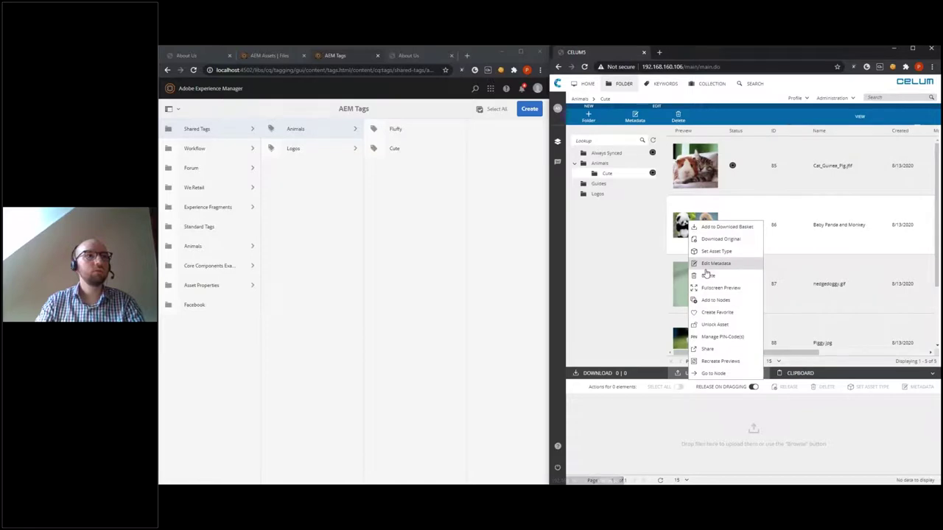
{"action": "left_click", "coordinate": [711, 264]}
{"action": "left_click", "coordinate": [782, 195]}
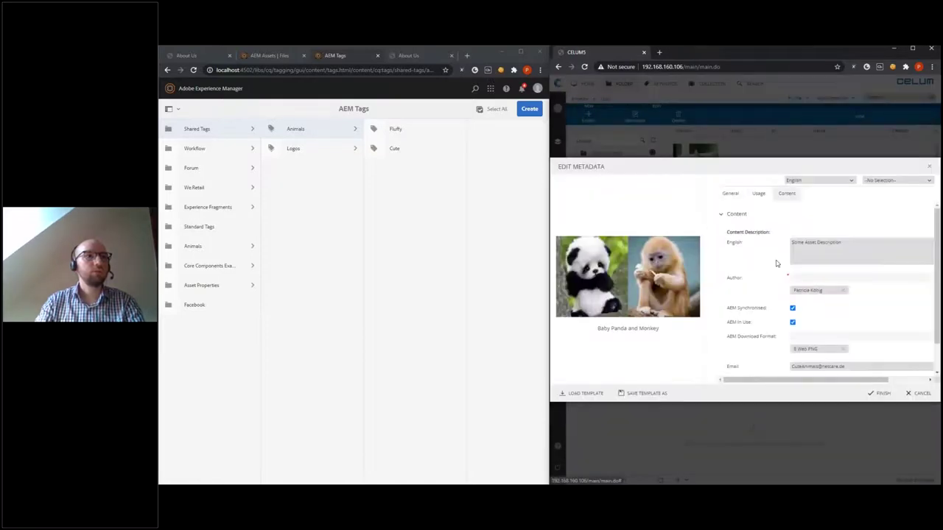
{"action": "scroll", "coordinate": [775, 265], "scroll_direction": "down", "scroll_amount": 1}
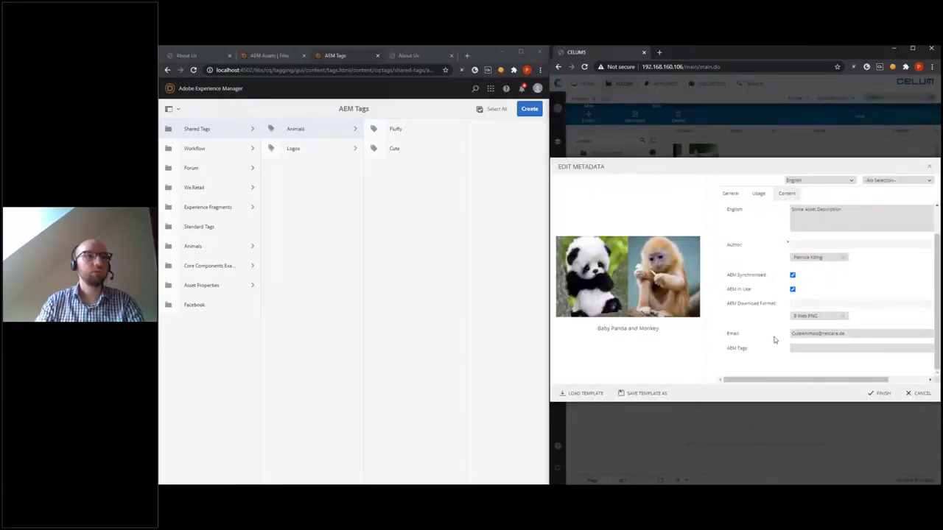
{"action": "left_click_drag", "start_coordinate": [714, 347], "coordinate": [654, 347]}
{"action": "left_click", "coordinate": [767, 355]}
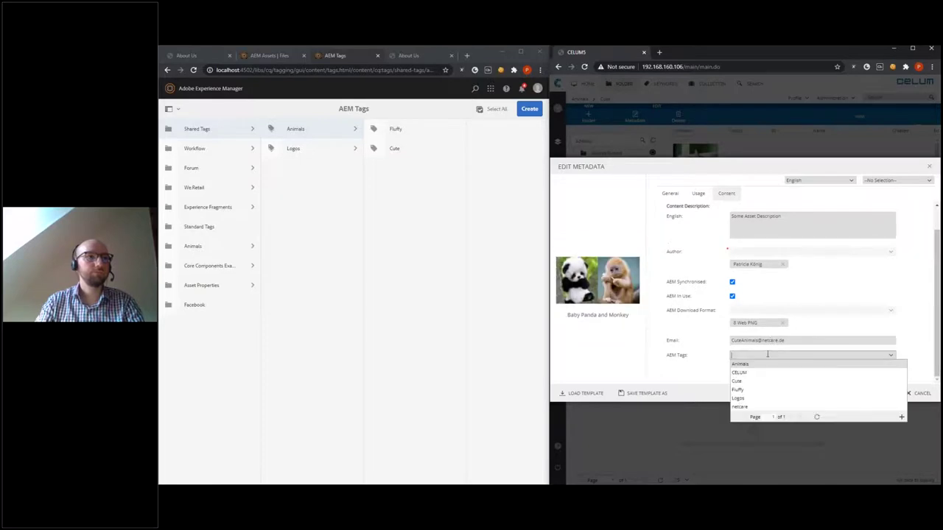
{"action": "type", "text": "Cute"}
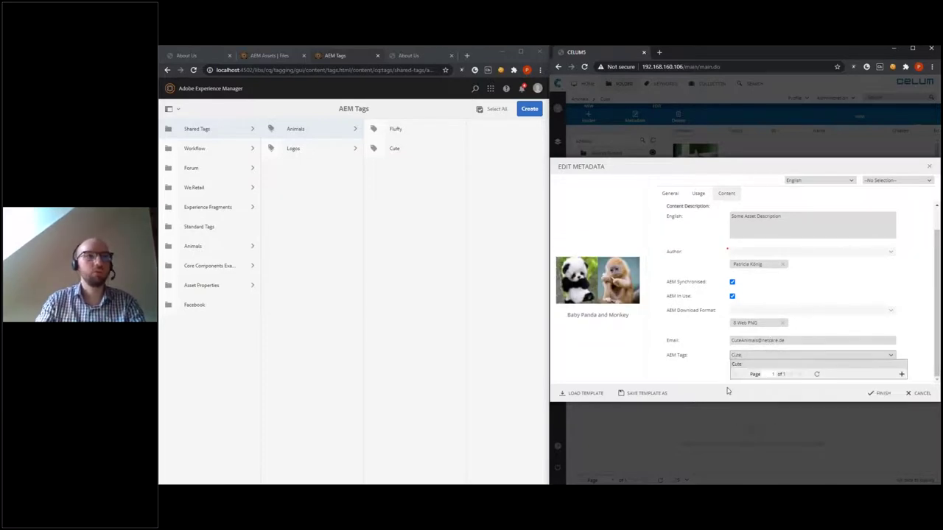
{"action": "left_click", "coordinate": [750, 363]}
{"action": "type", "text": "Fluffy"}
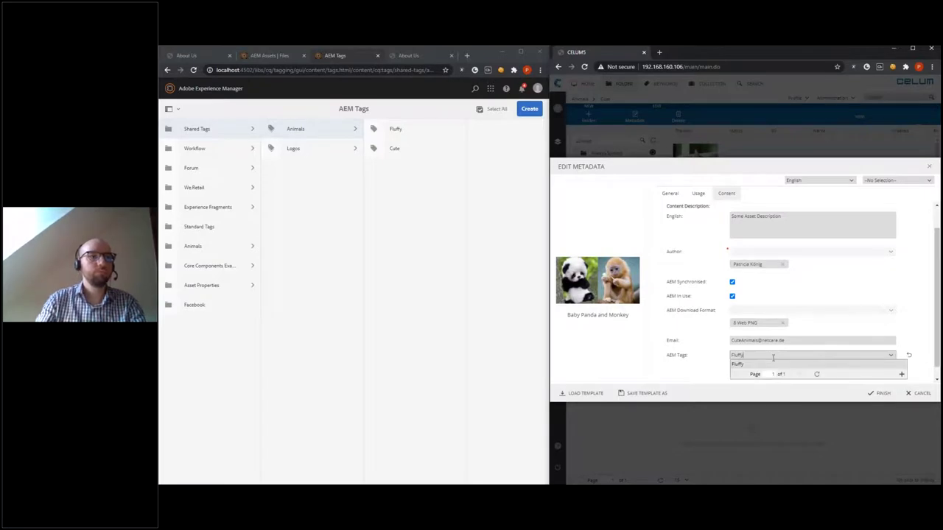
{"action": "left_click", "coordinate": [768, 374]}
{"action": "left_click", "coordinate": [878, 393]}
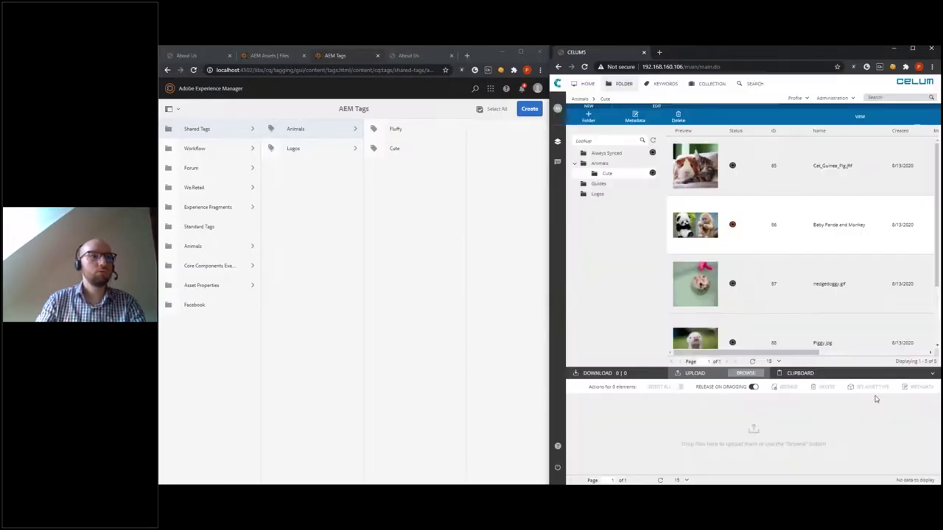
{"action": "right_click", "coordinate": [696, 228]}
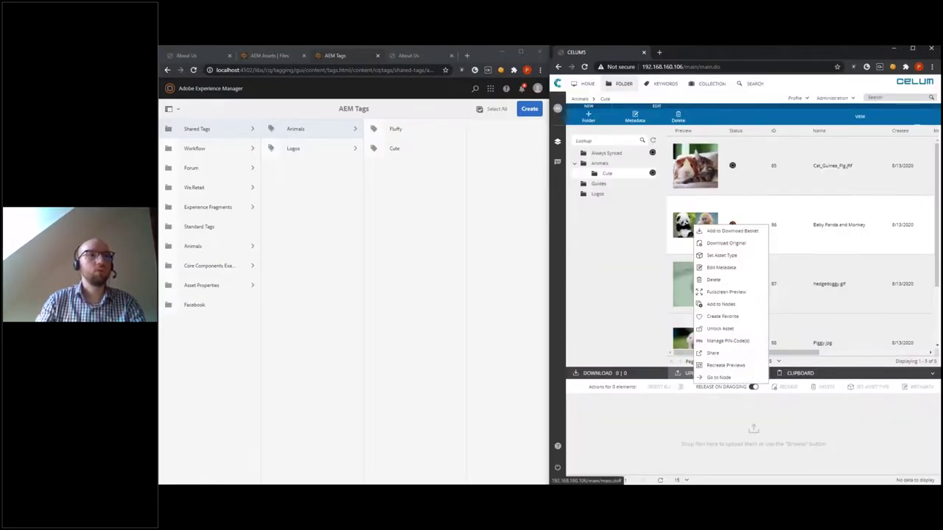
{"action": "left_click", "coordinate": [711, 273]}
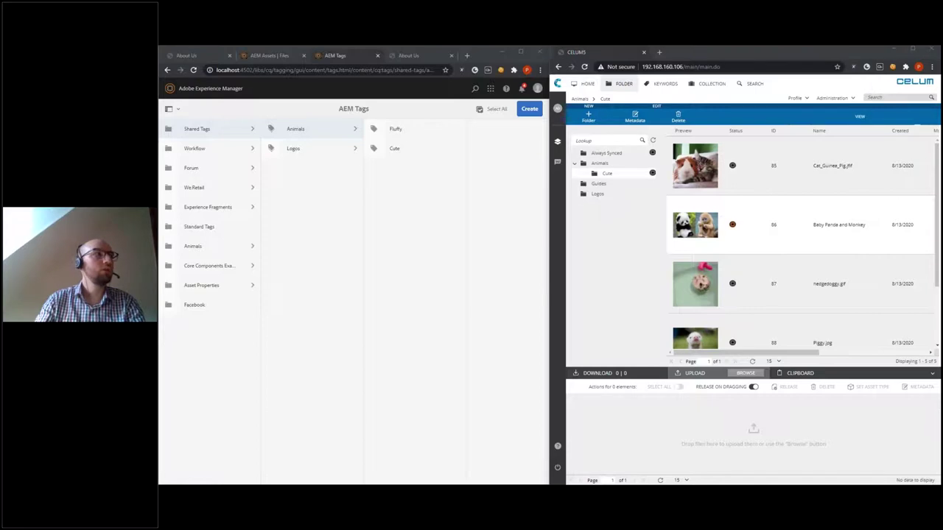
Switch to Adobe Experience Manager, refresh the Cute Animals asset folder and open the Baby Panda and Monkey asset.
{"action": "left_click", "coordinate": [197, 57]}
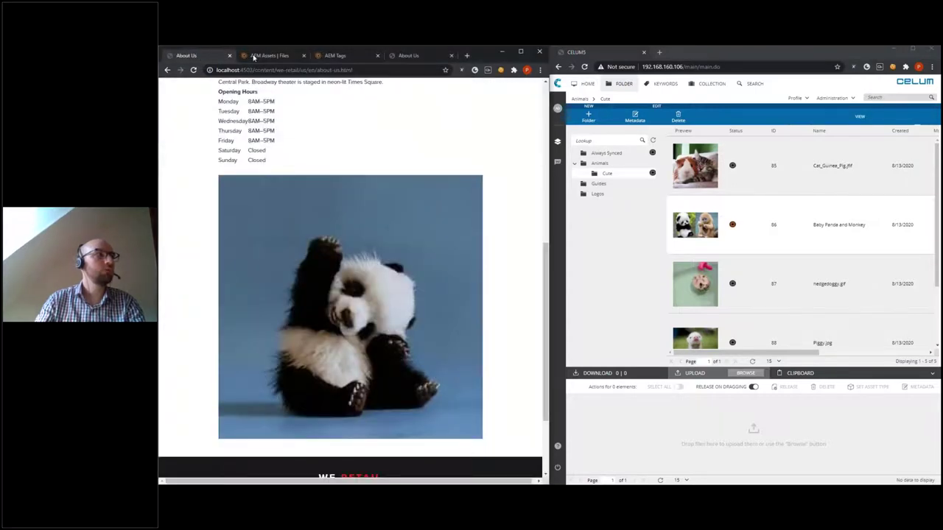
{"action": "left_click", "coordinate": [256, 57]}
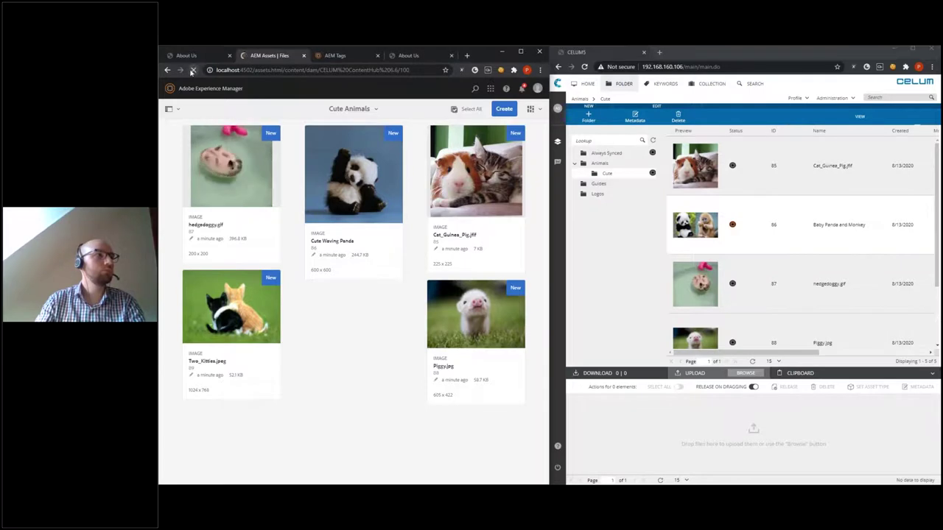
{"action": "left_click", "coordinate": [193, 70]}
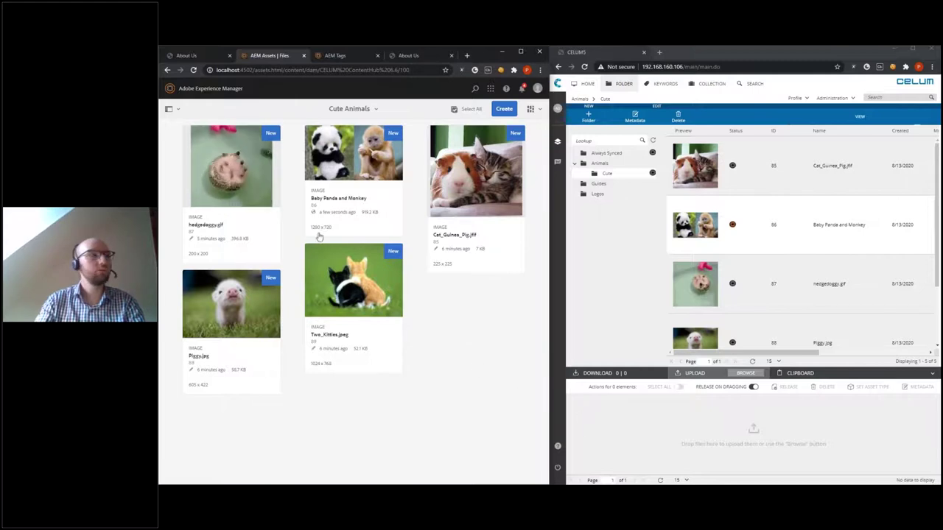
{"action": "left_click", "coordinate": [322, 166]}
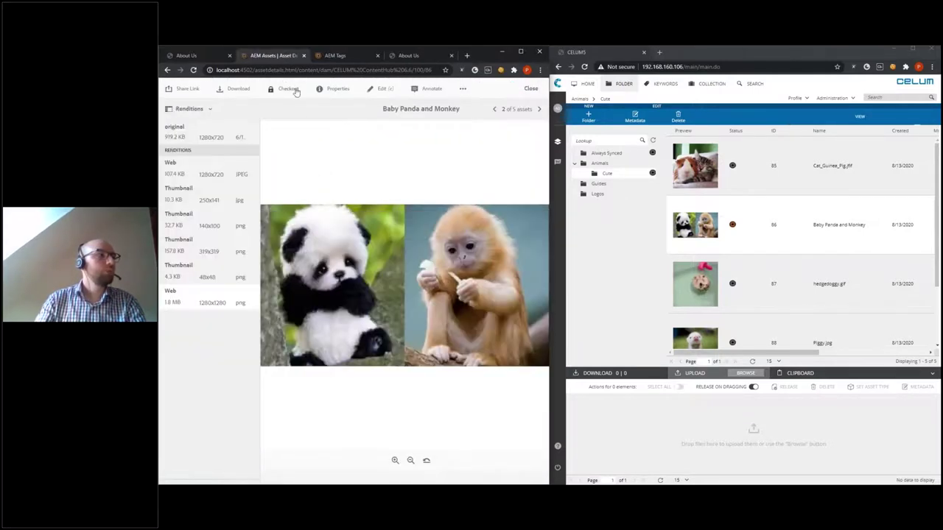
Open the asset's properties and check the synchronized title, description, creator and copyright fields in the basic and advanced metadata.
{"action": "left_click", "coordinate": [341, 90]}
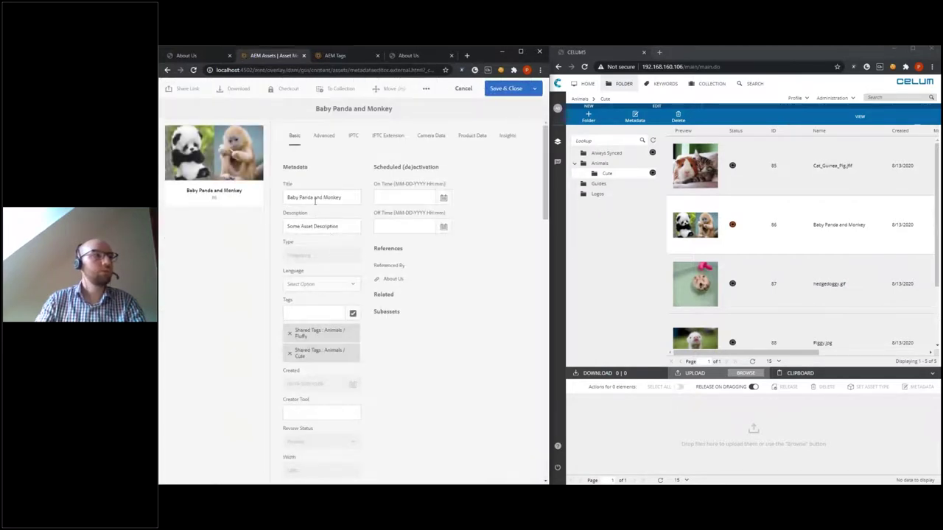
{"action": "triple_click", "coordinate": [317, 198]}
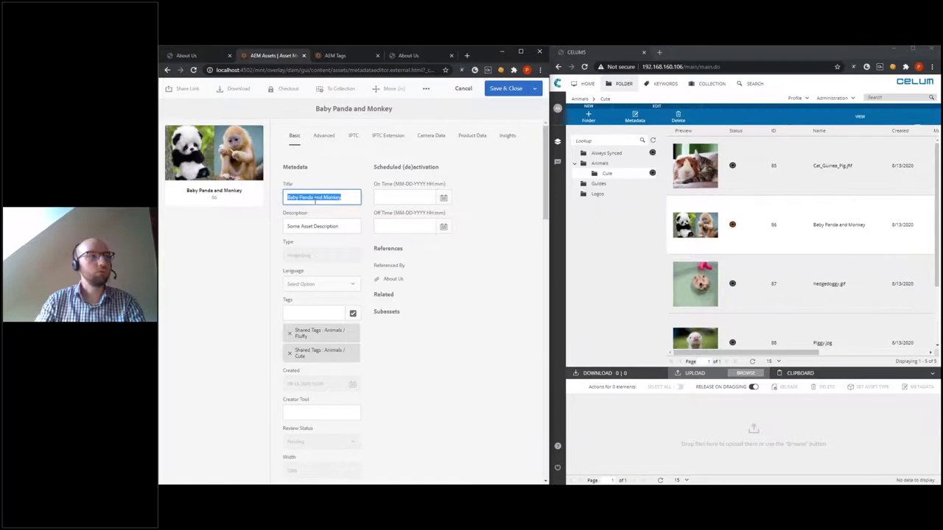
{"action": "key", "text": "Tab"}
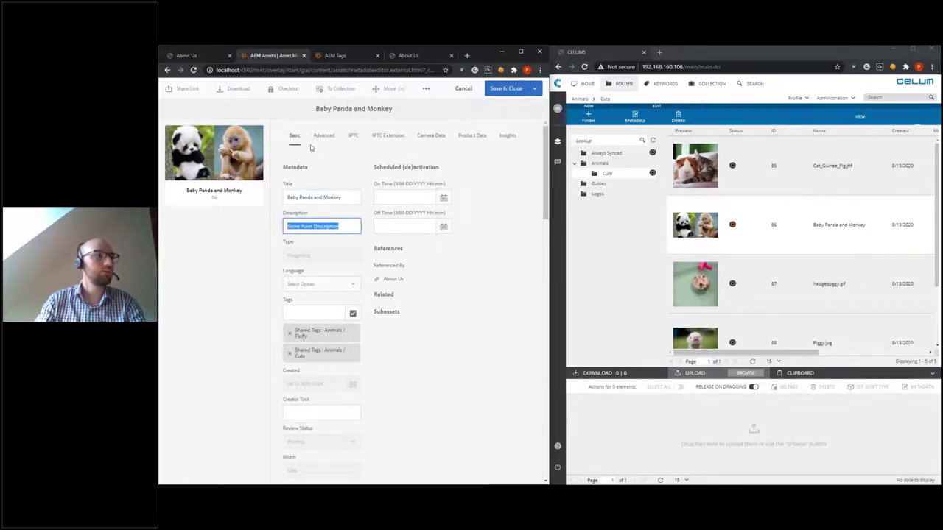
{"action": "left_click", "coordinate": [324, 136]}
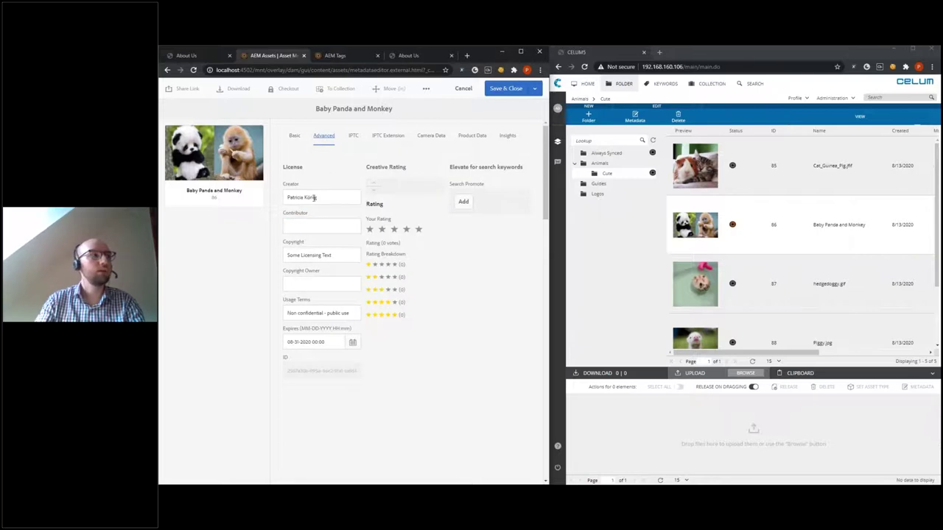
{"action": "left_click_drag", "start_coordinate": [331, 200], "coordinate": [280, 218]}
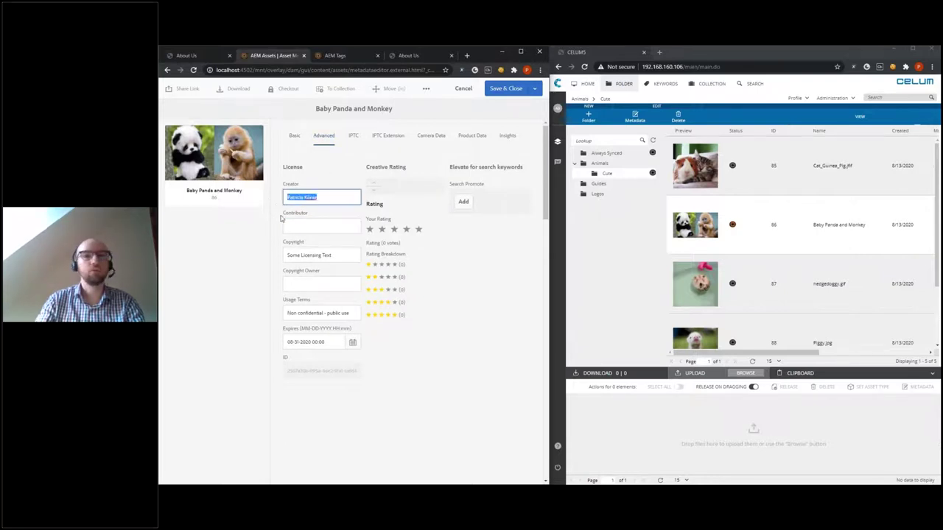
{"action": "left_click_drag", "start_coordinate": [338, 258], "coordinate": [272, 263]}
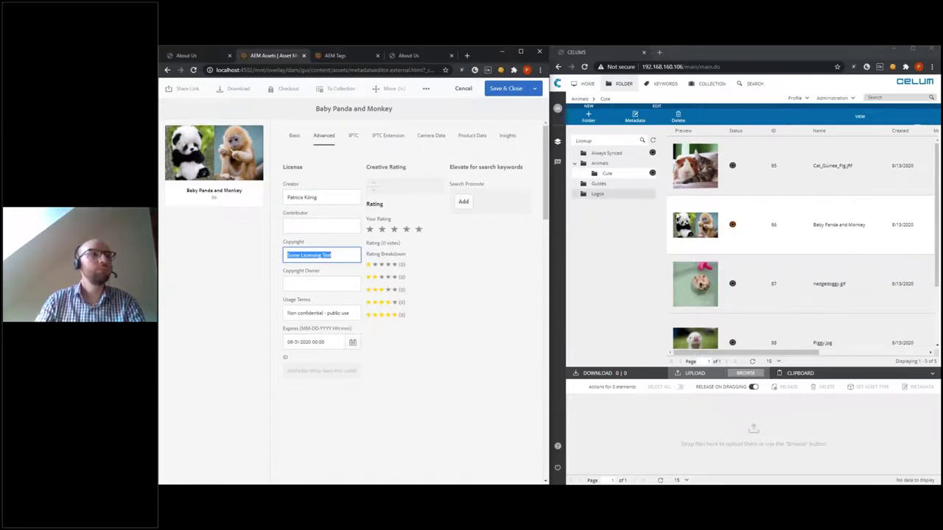
In CELUM, open the Baby Panda and Monkey asset's metadata for editing and review its content and usage fields.
{"action": "right_click", "coordinate": [692, 221]}
{"action": "left_click", "coordinate": [704, 262]}
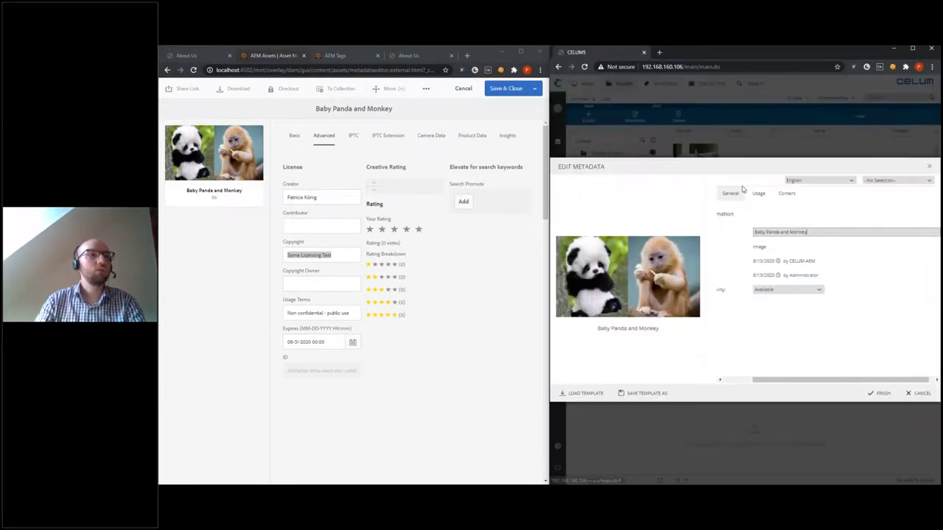
{"action": "left_click", "coordinate": [788, 196]}
{"action": "scroll", "coordinate": [852, 318], "scroll_direction": "down", "scroll_amount": 1}
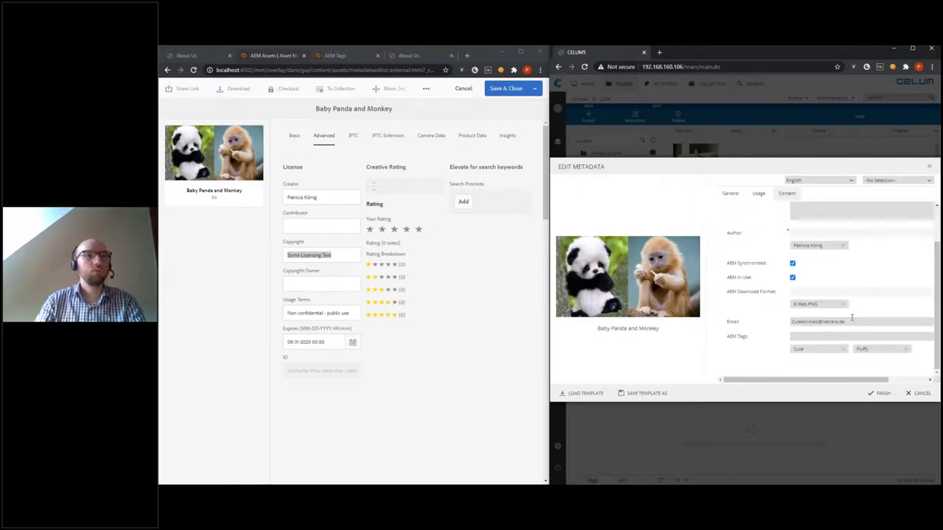
{"action": "scroll", "coordinate": [858, 291], "scroll_direction": "up", "scroll_amount": 1}
{"action": "left_click", "coordinate": [760, 195]}
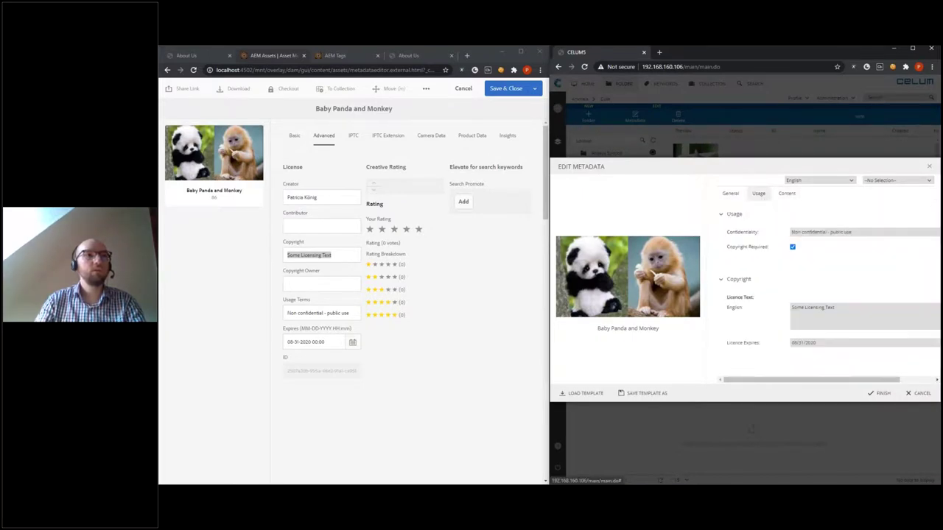
Replace the asset's AEM Download Format with Original File With Metadata in the content metadata and save it.
{"action": "left_click", "coordinate": [787, 194]}
{"action": "scroll", "coordinate": [815, 272], "scroll_direction": "down", "scroll_amount": 2}
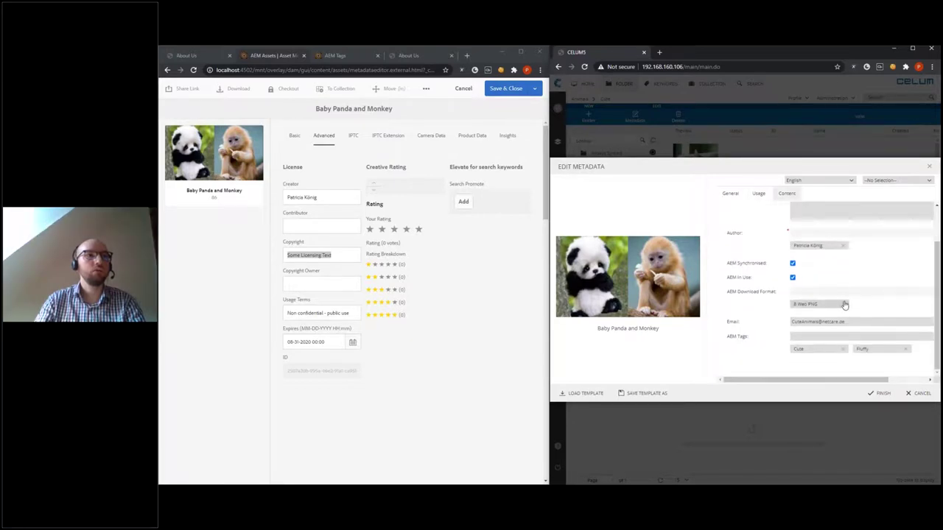
{"action": "left_click", "coordinate": [845, 305]}
{"action": "left_click", "coordinate": [844, 302]}
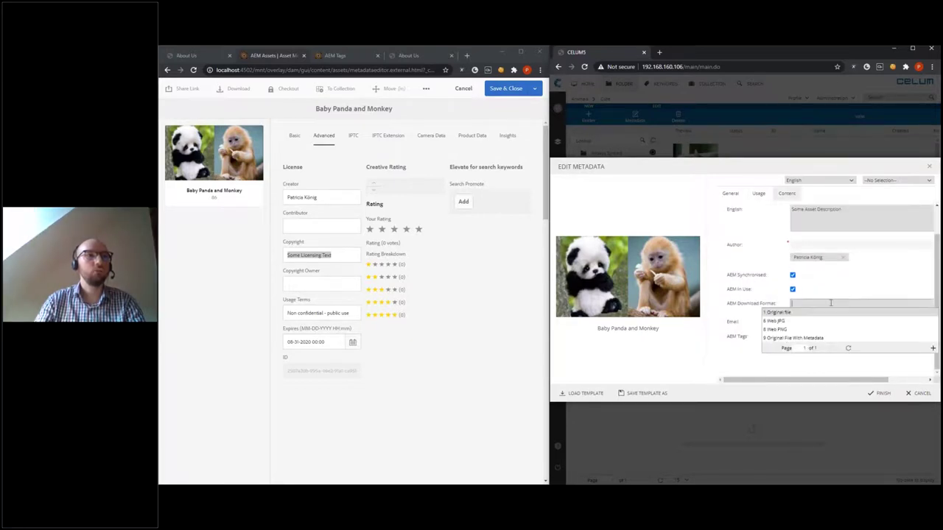
{"action": "left_click", "coordinate": [803, 337]}
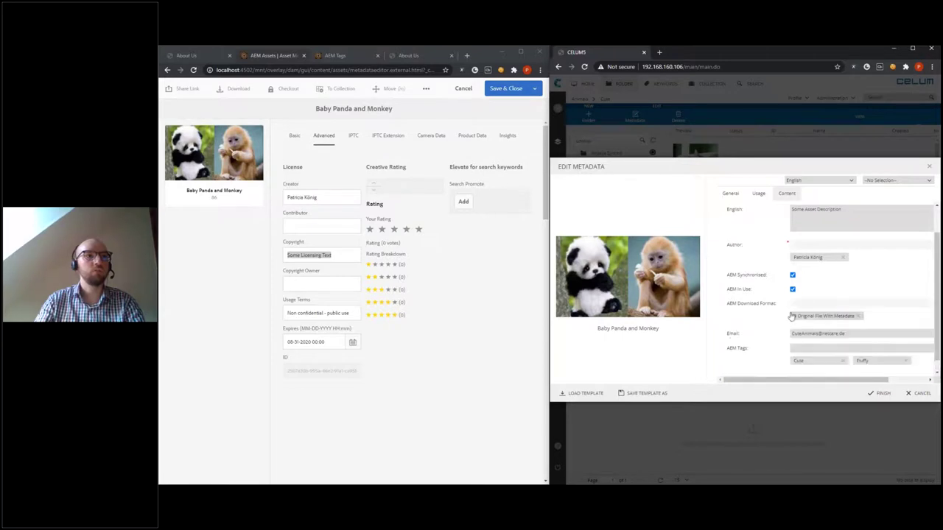
{"action": "left_click", "coordinate": [870, 395]}
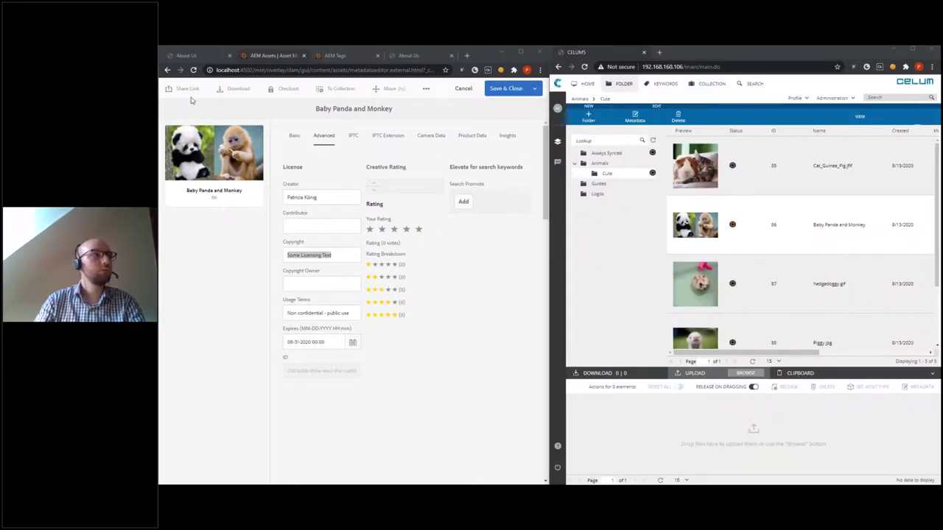
Switch to Adobe Experience Manager, reload the asset's properties and check its IPTC and advanced metadata.
{"action": "left_click", "coordinate": [193, 70]}
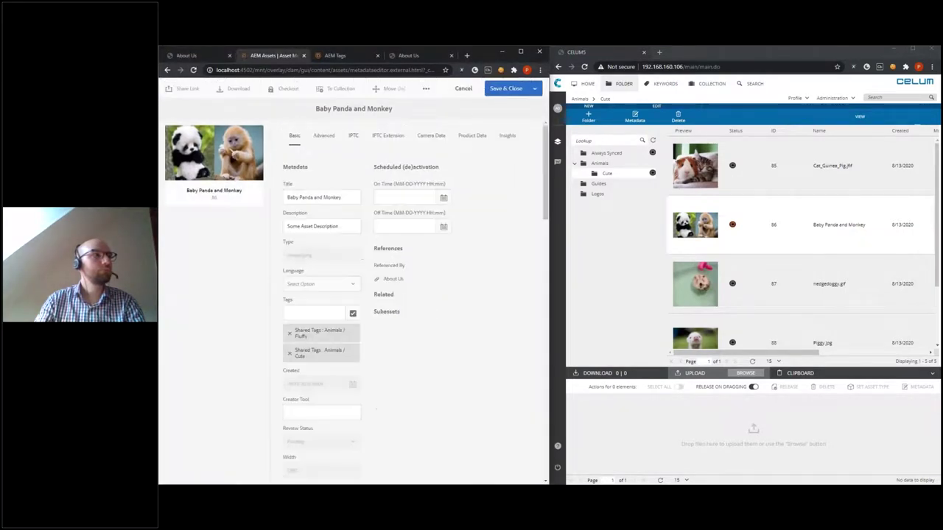
{"action": "left_click", "coordinate": [350, 138]}
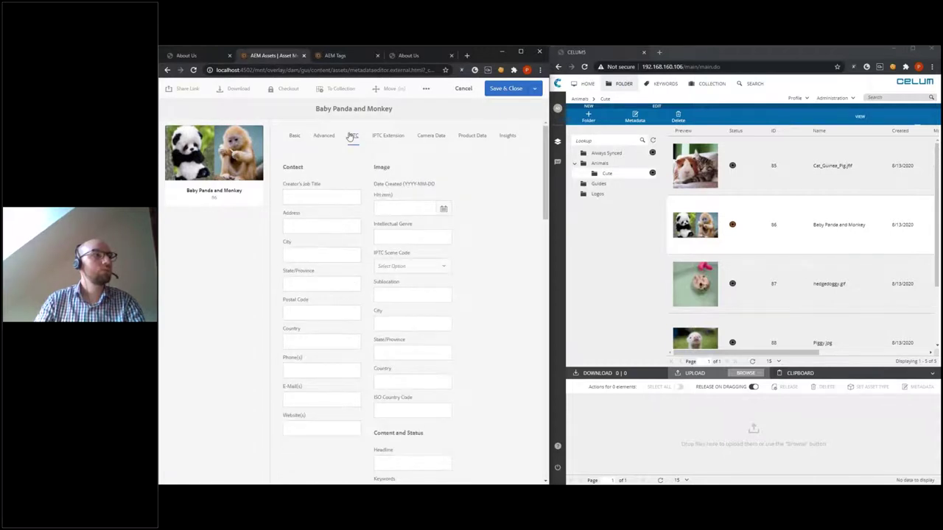
{"action": "key", "text": "Left"}
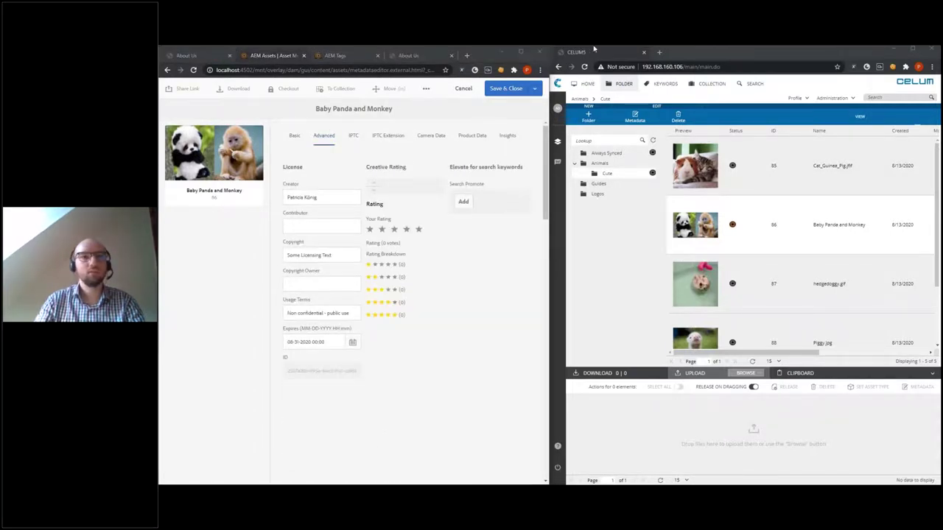
Close and reopen the Baby Panda and Monkey asset's properties, and check the IPTC e-mail field and the basic metadata.
{"action": "left_click", "coordinate": [465, 90]}
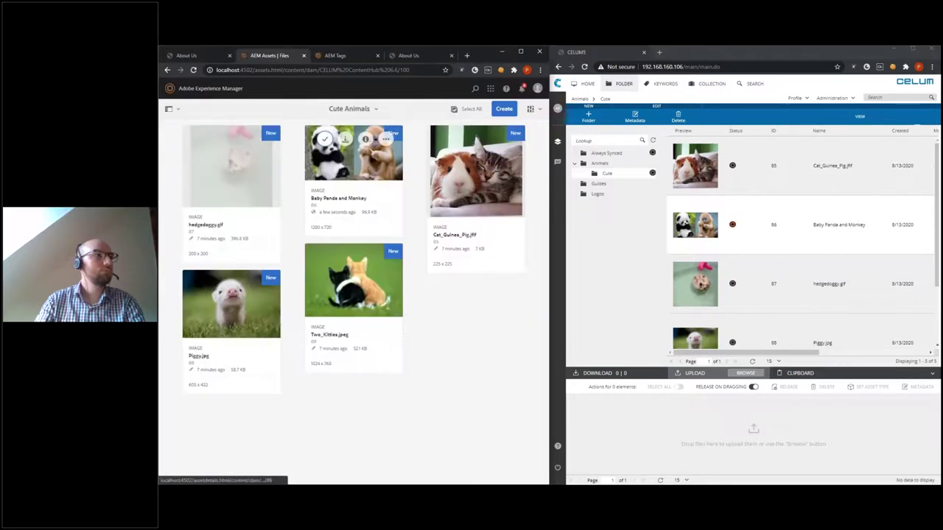
{"action": "left_click", "coordinate": [366, 140]}
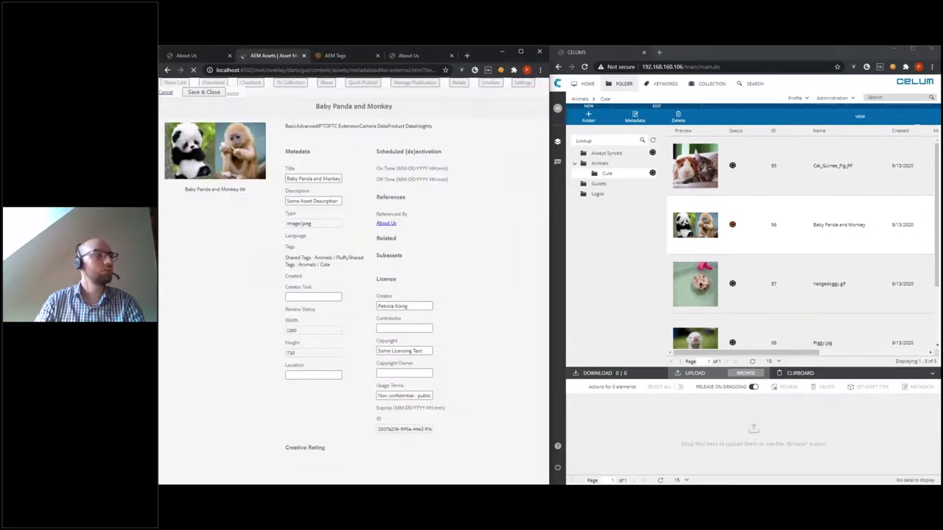
{"action": "left_click", "coordinate": [352, 138]}
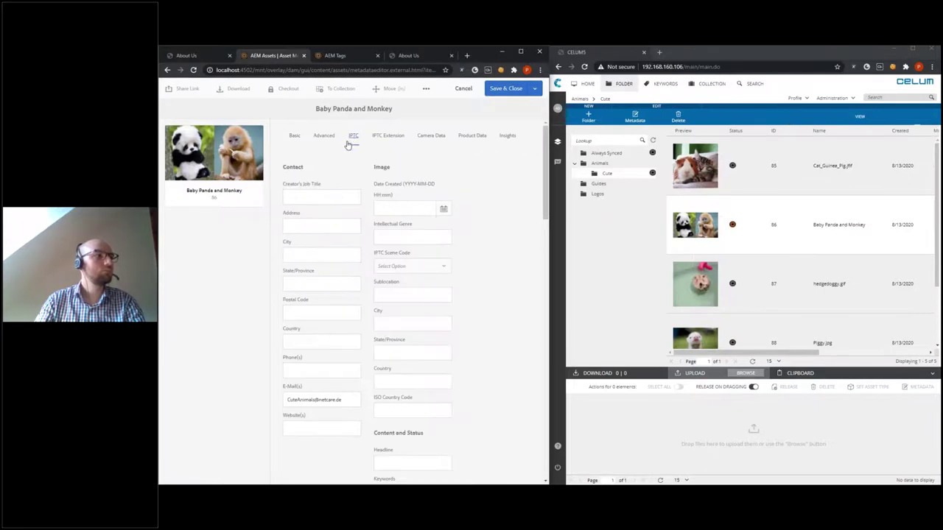
{"action": "left_click_drag", "start_coordinate": [341, 399], "coordinate": [250, 404]}
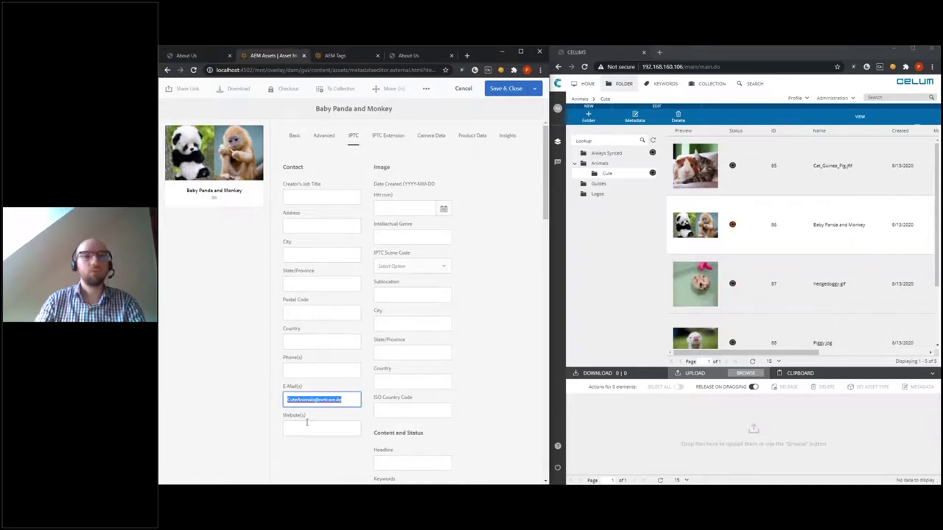
{"action": "left_click", "coordinate": [324, 136]}
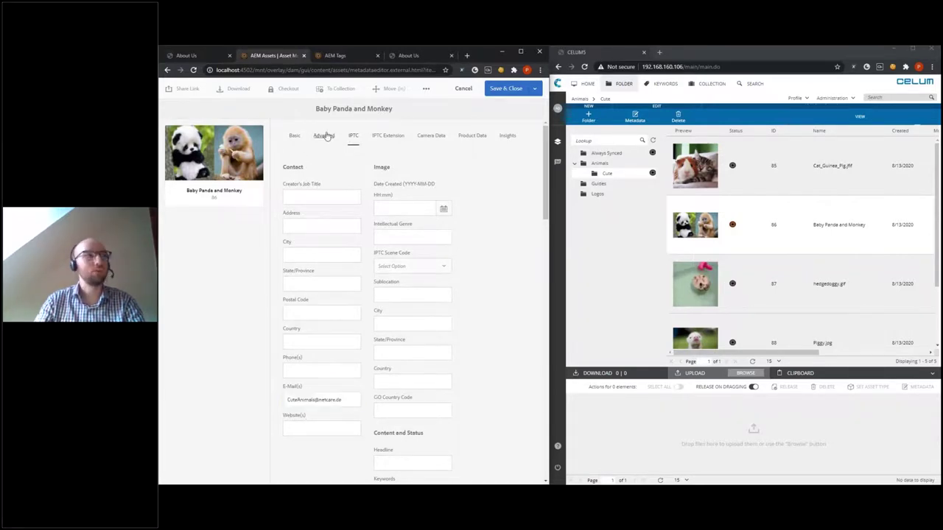
{"action": "left_click", "coordinate": [295, 136]}
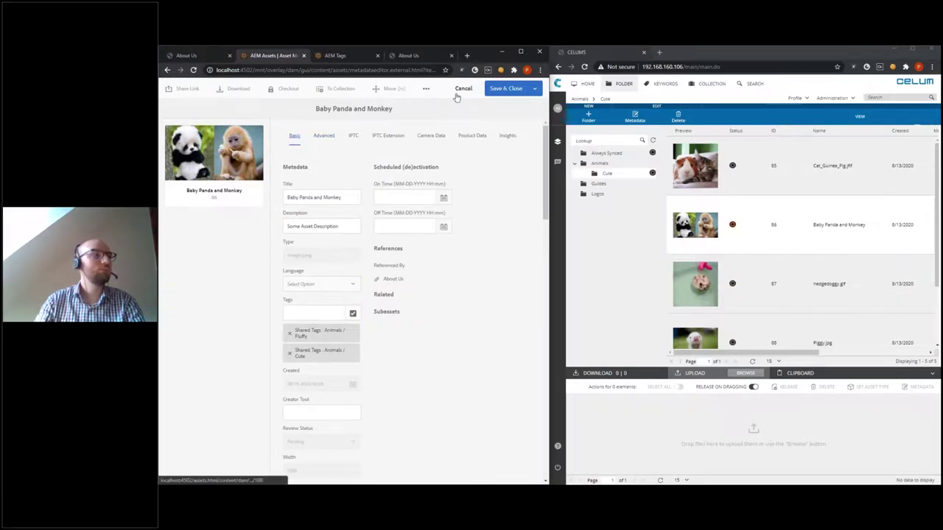
View the Baby Panda and Monkey image on the published About Us page and return to the asset's properties.
{"action": "left_click", "coordinate": [189, 58]}
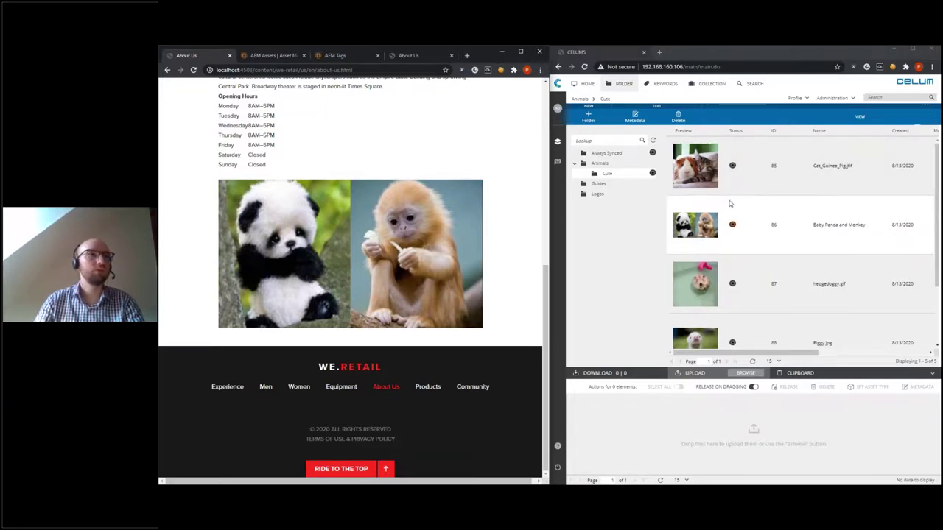
{"action": "left_click", "coordinate": [833, 288]}
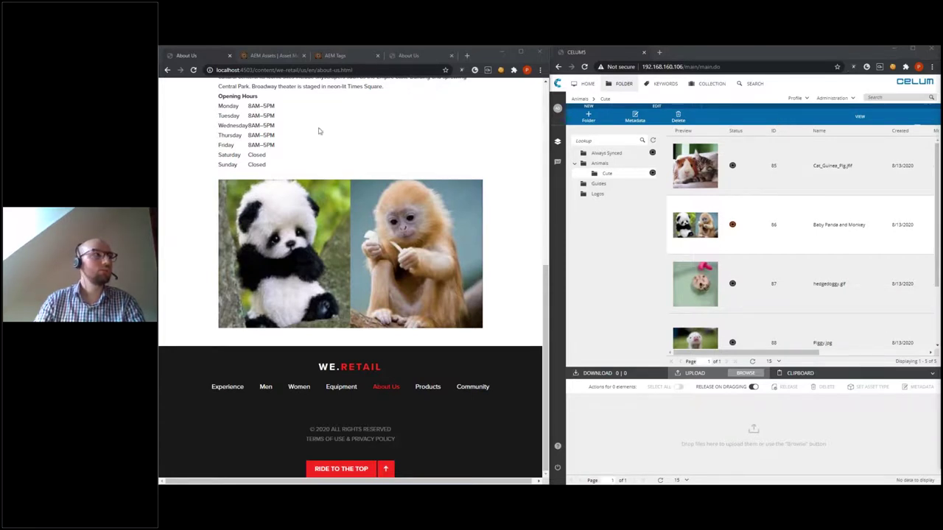
{"action": "scroll", "coordinate": [308, 127], "scroll_direction": "up", "scroll_amount": 3}
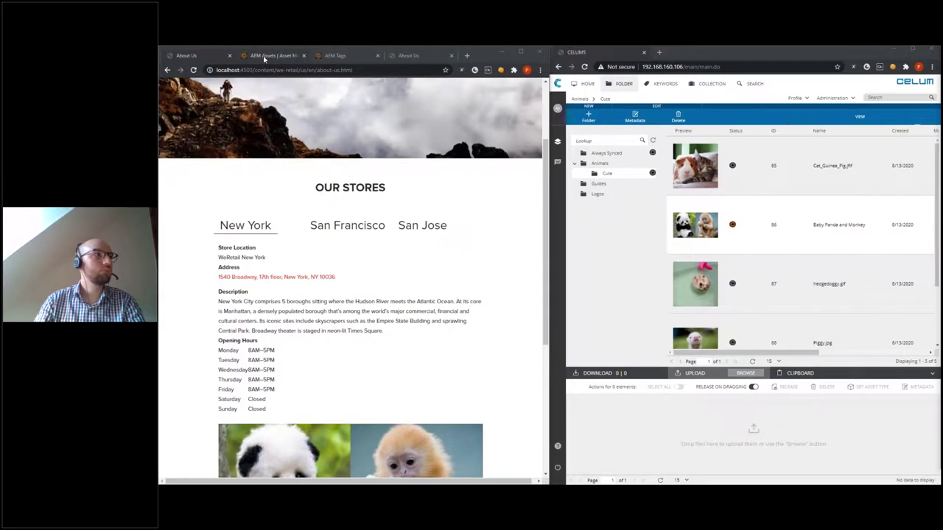
{"action": "left_click", "coordinate": [264, 58]}
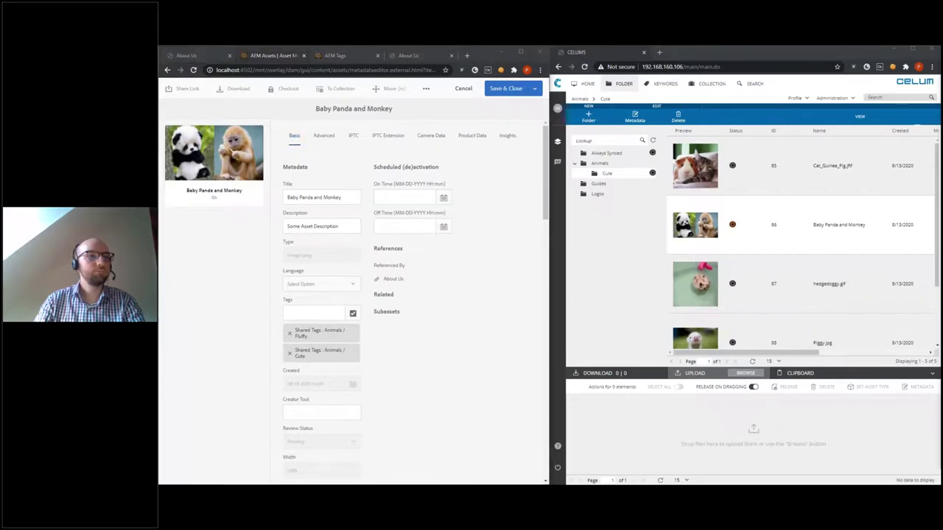
Switch to the AEM-Webinar presentation in PowerPoint and start the slide show from the Live Demo slide.
{"action": "key", "text": "alt+Tab"}
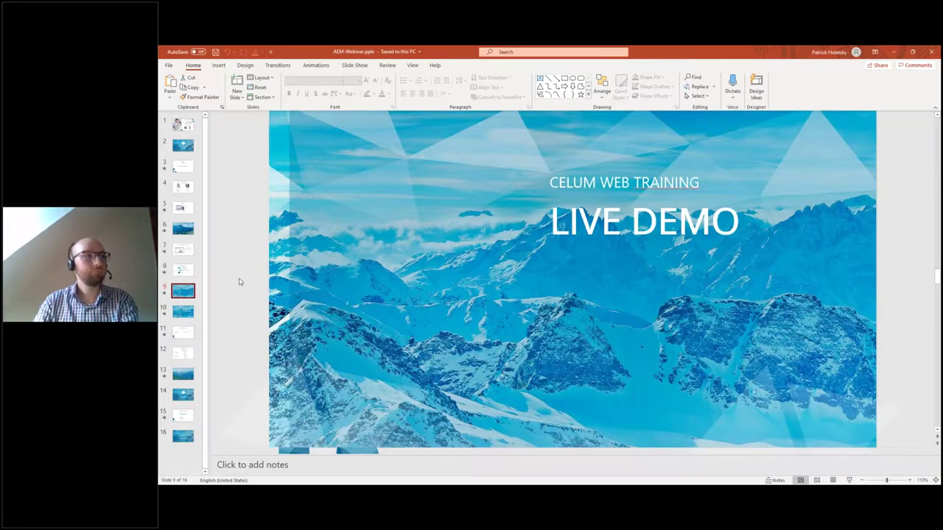
{"action": "key", "text": "shift+F5"}
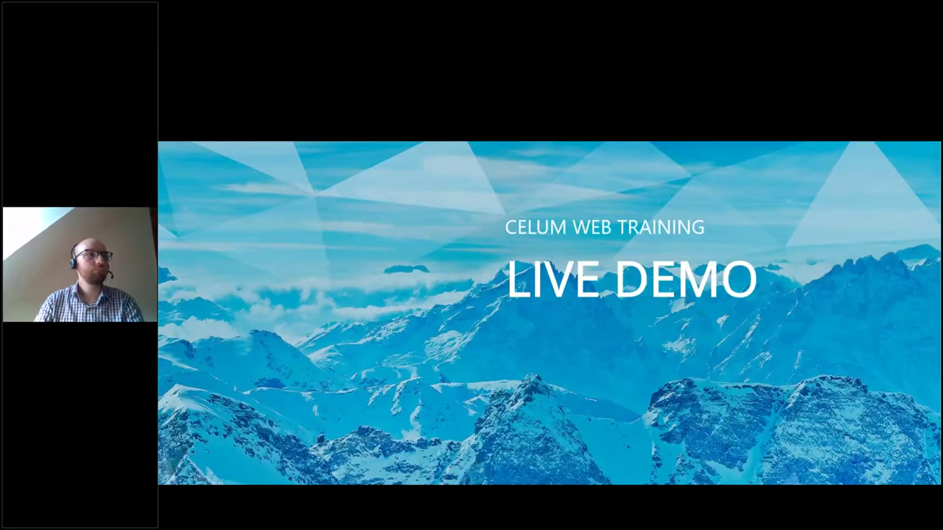